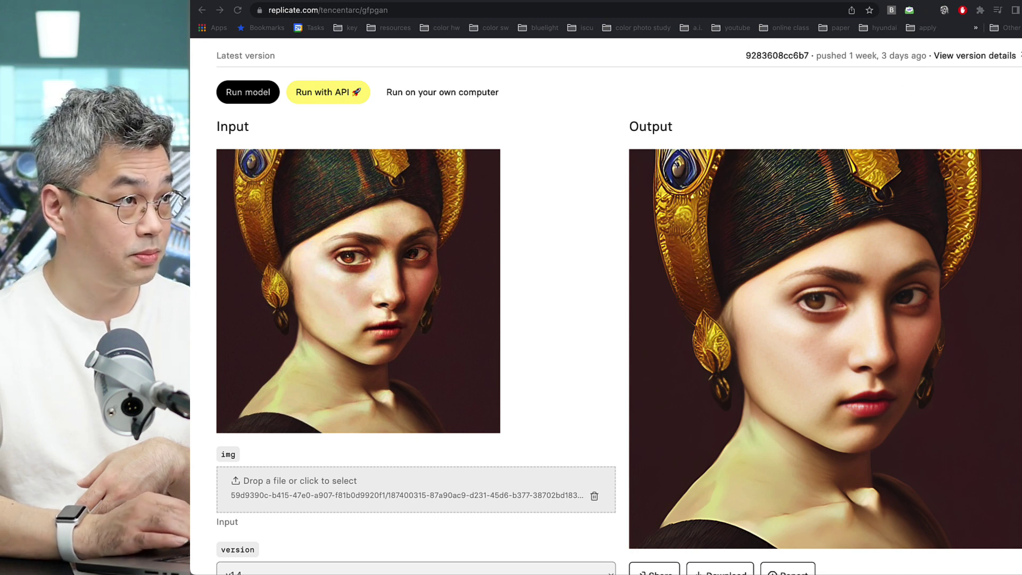
Step: Load the file DALL·E 2022-09-28 16.46.14 - man with girlfriend.jpg as the GFPGAN input image
left_click_drag(565, 574, 461, 500)
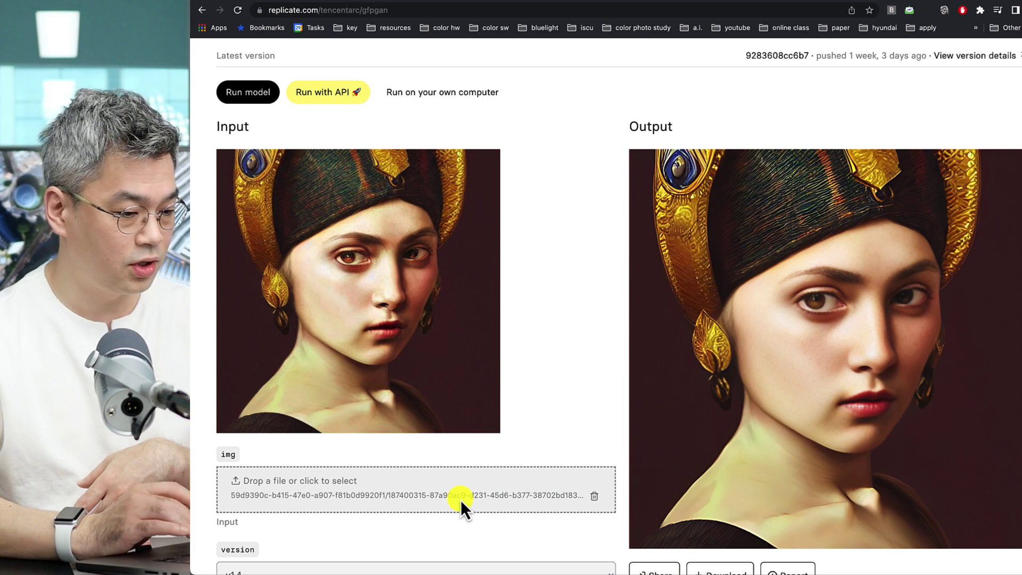
scroll(461, 499, "down", 1)
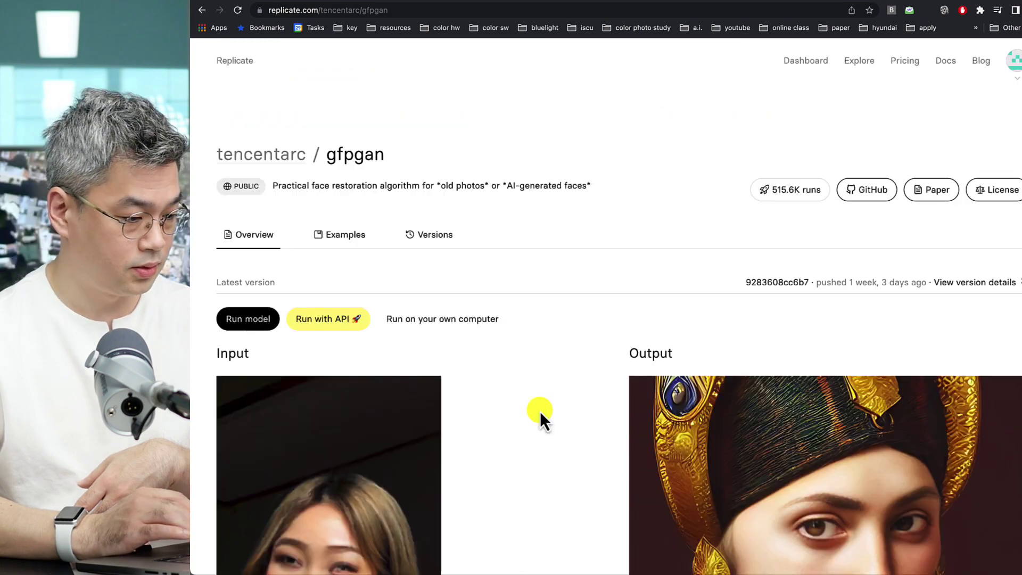
scroll(540, 411, "down", 10)
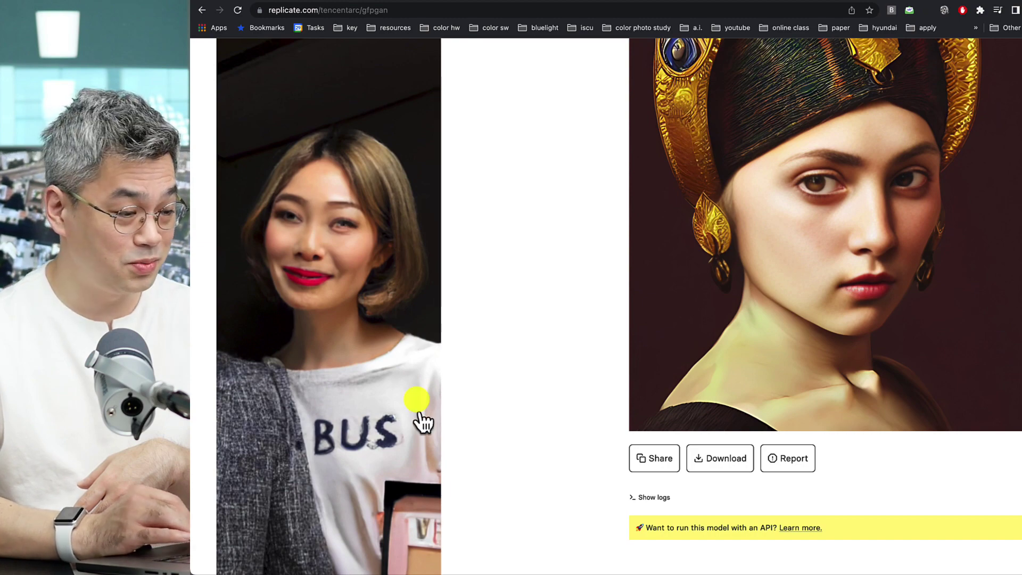
scroll(442, 530, "down", 9)
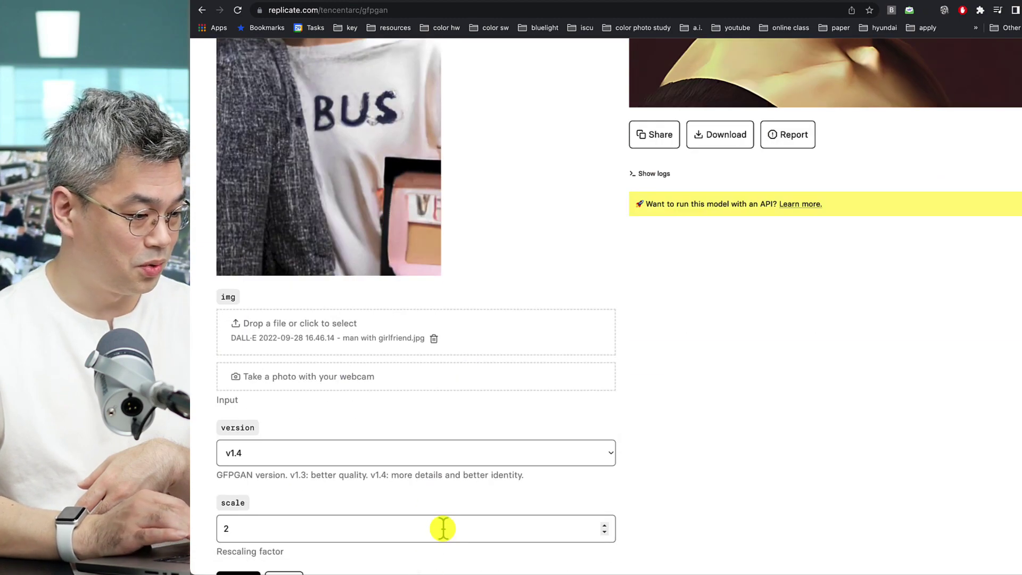
Step: Run the face restoration with version v1.4 and a rescaling factor of 2
scroll(643, 432, "down", 1)
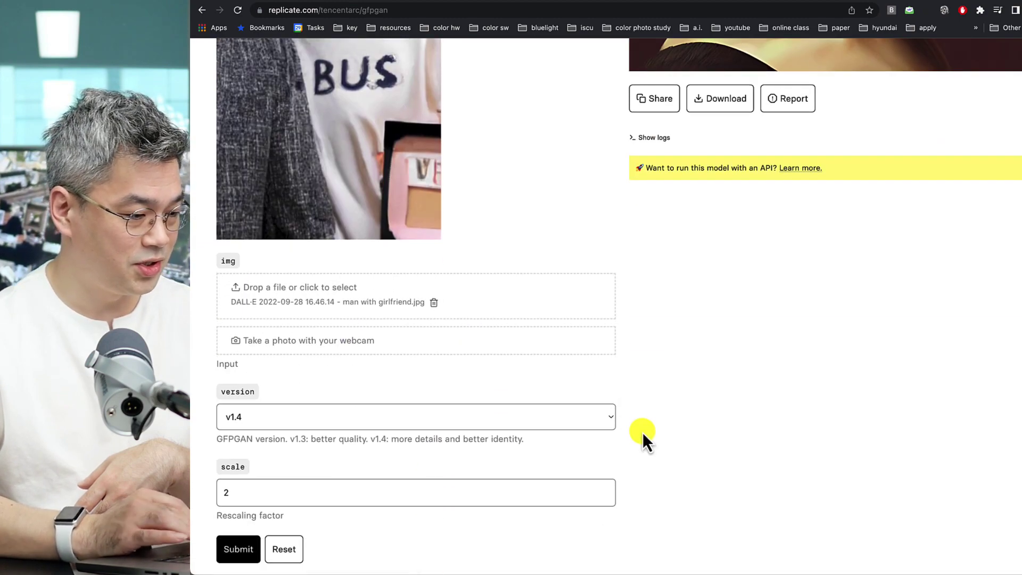
left_click(403, 419)
left_click(402, 420)
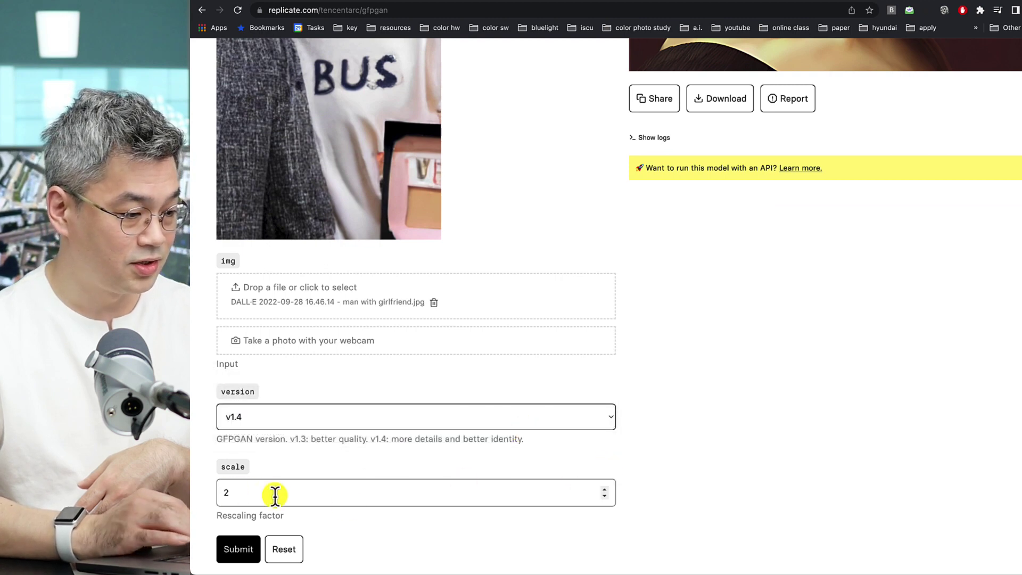
scroll(405, 520, "down", 2)
left_click(227, 495)
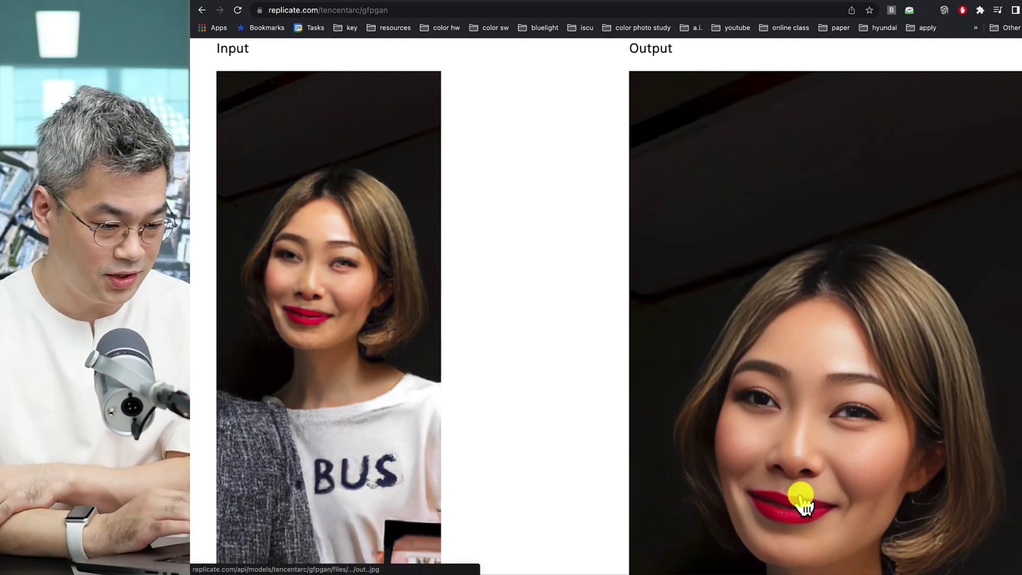
Step: Compare the restored output with the input image, examining the woman's face, hair and clothing
scroll(955, 466, "down", 2)
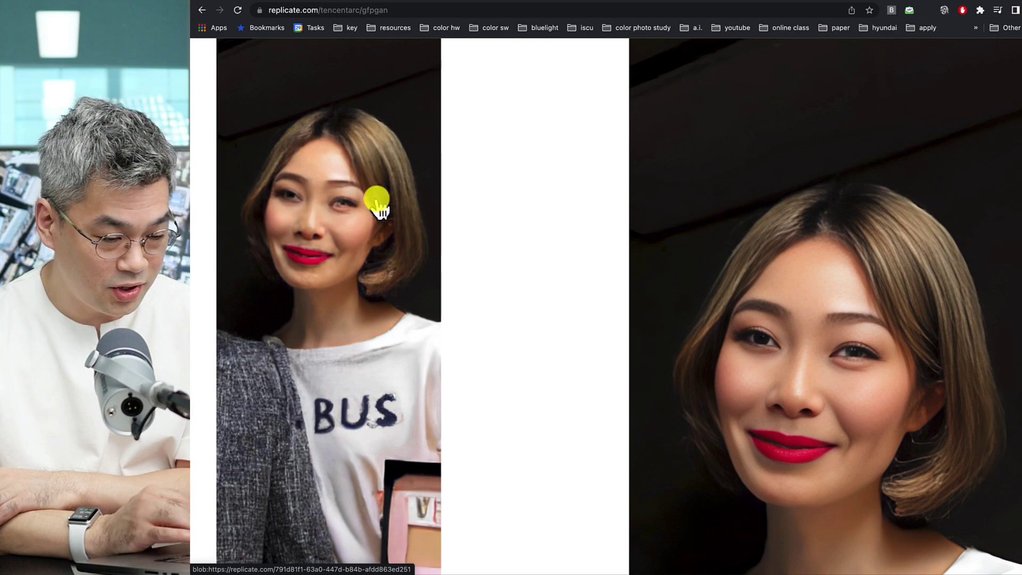
scroll(524, 421, "down", 2)
scroll(522, 419, "down", 4)
scroll(803, 434, "down", 10)
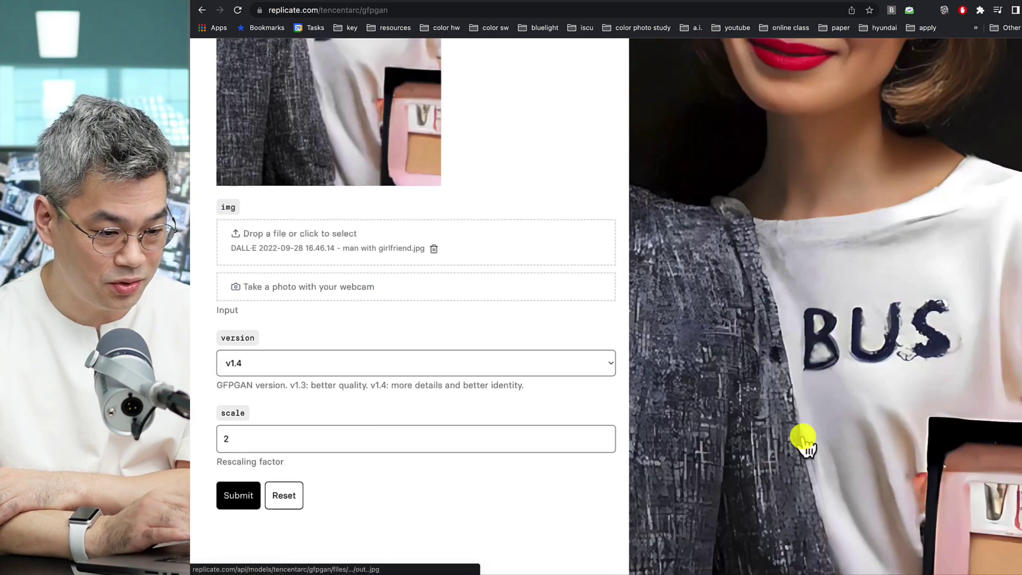
scroll(803, 438, "up", 13)
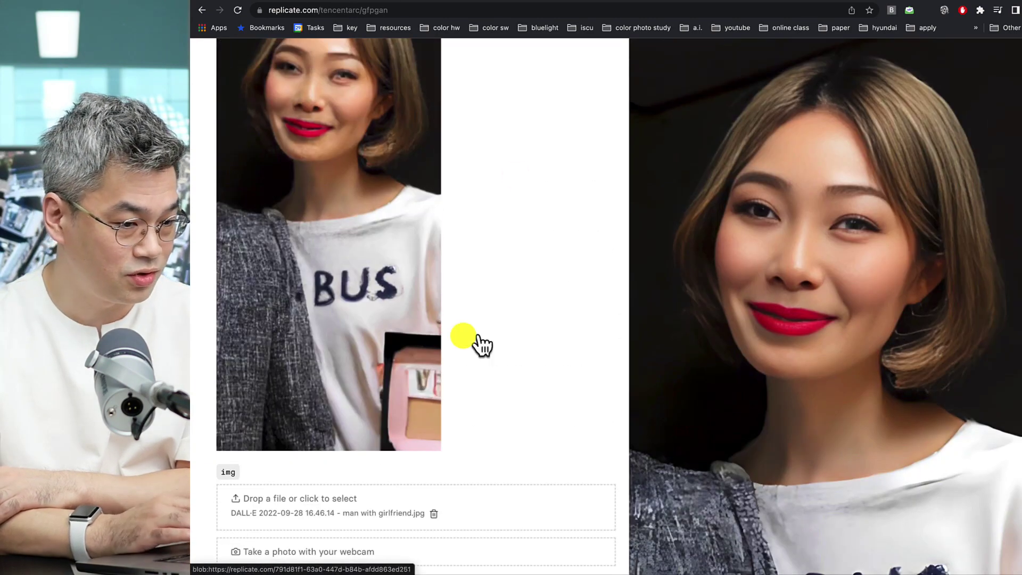
scroll(810, 388, "down", 13)
scroll(813, 390, "up", 13)
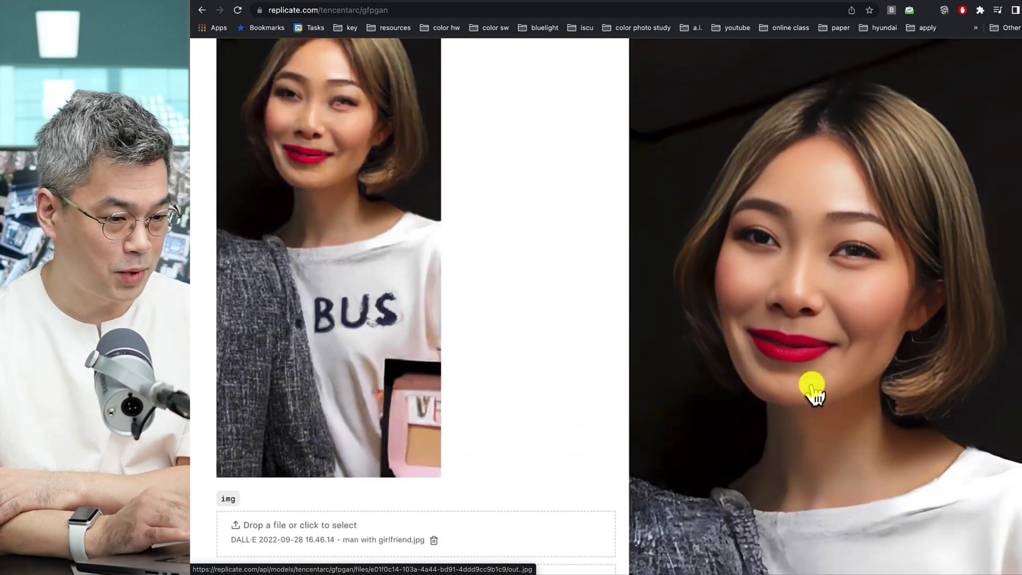
scroll(813, 391, "down", 13)
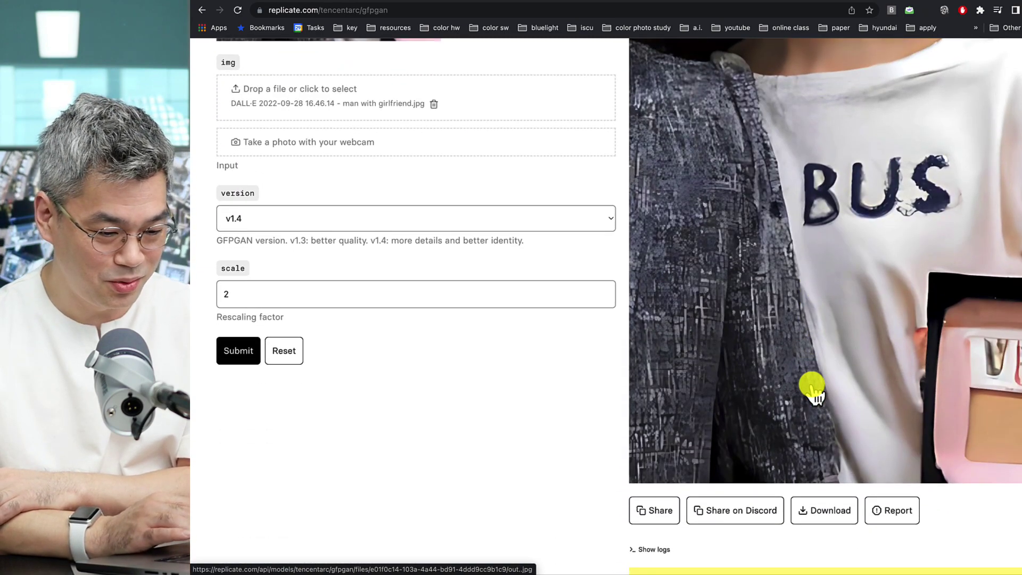
Step: Download the restored image to the Downloads folder
scroll(822, 513, "down", 8)
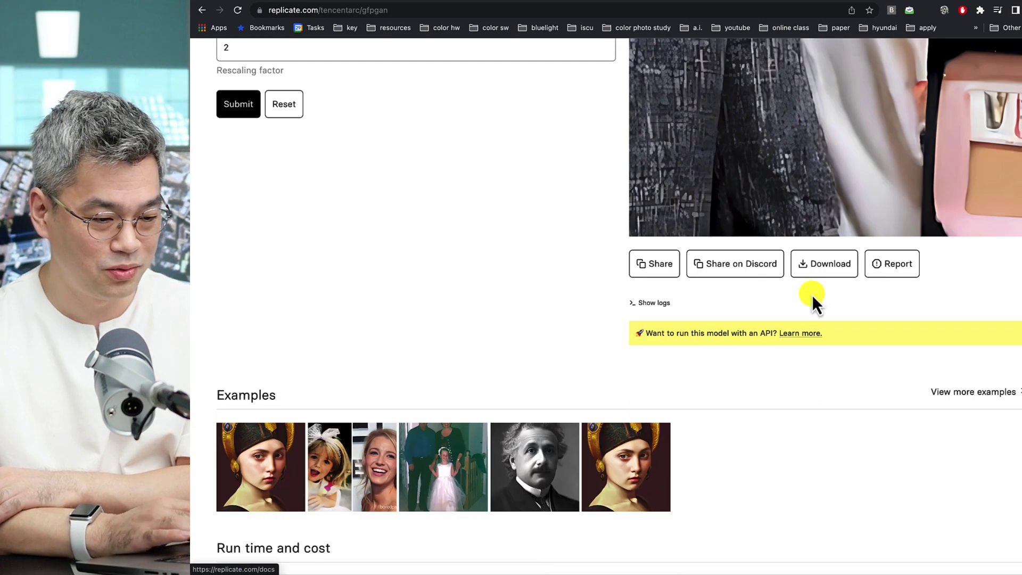
left_click(824, 263)
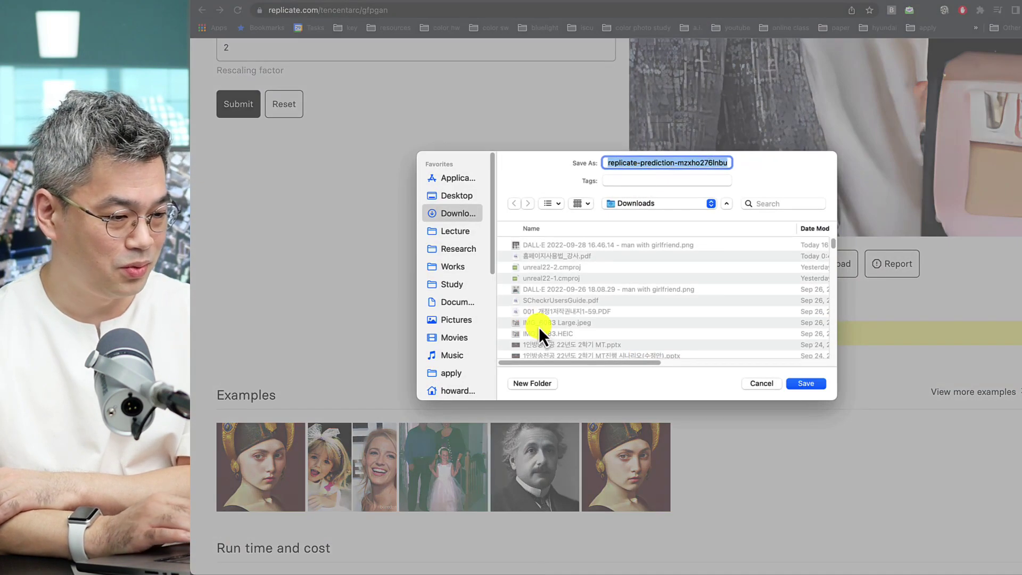
left_click(803, 383)
Step: Switch to Photoshop, undo the crop of the couple photo and open the downloaded restored image alongside it
key("super+grave")
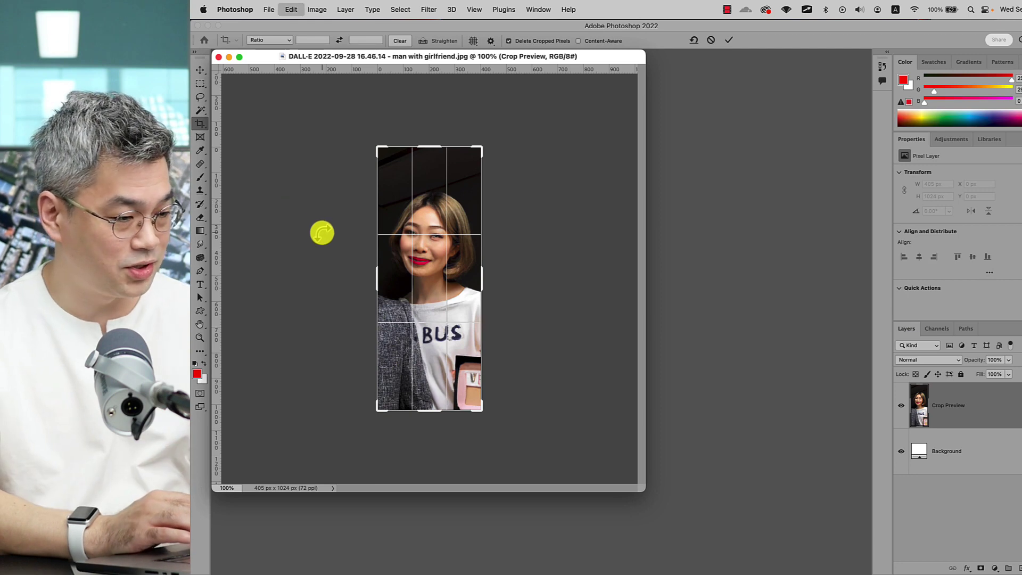
key("super+z")
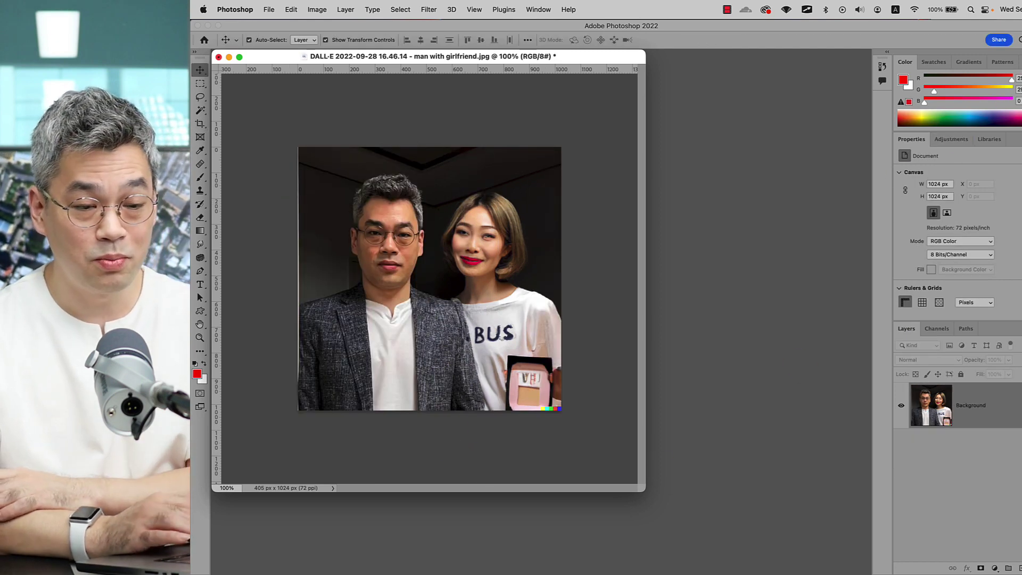
left_click(1019, 84)
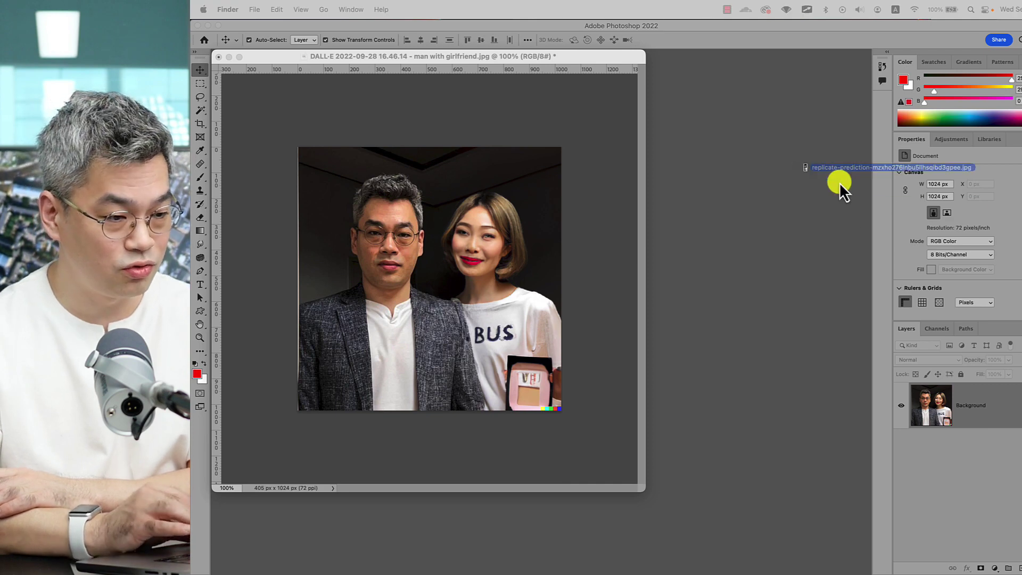
left_click_drag(840, 184, 761, 222)
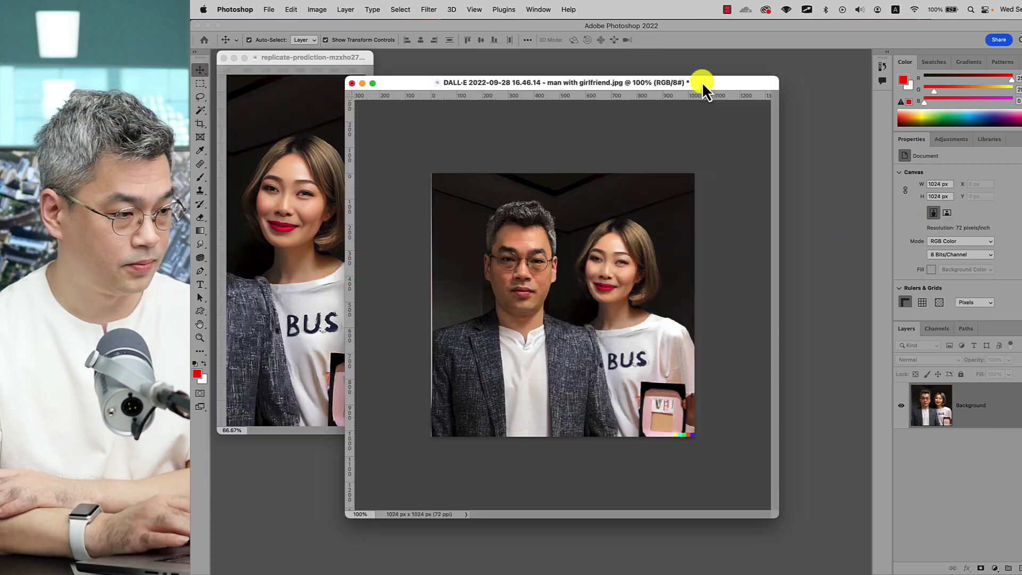
left_click_drag(330, 56, 330, 180)
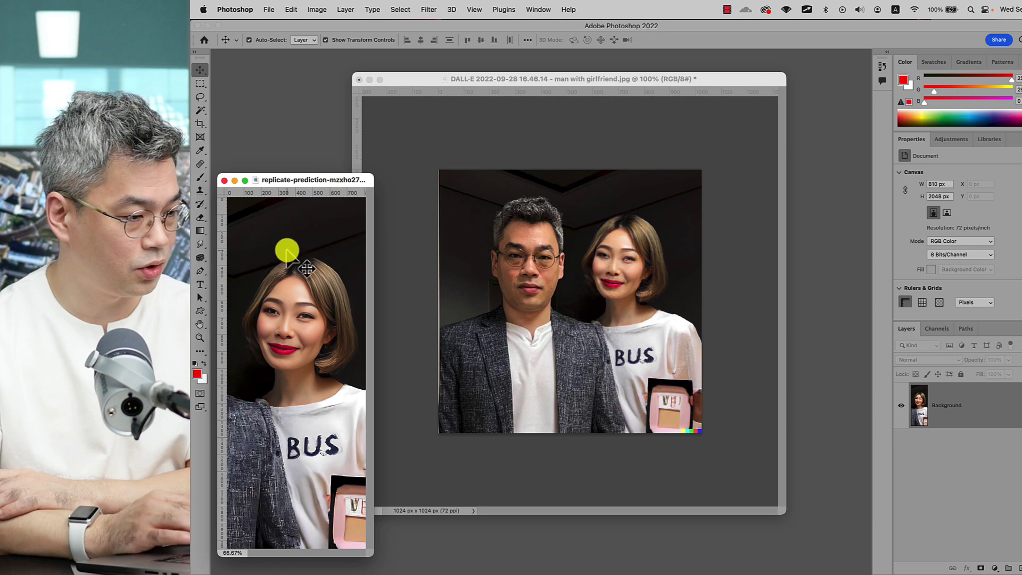
Step: Place the restored image as a layer over the woman in the couple photo, scaled to about 50% and aligned with her
left_click_drag(636, 256, 639, 260)
left_click_drag(653, 400, 631, 407)
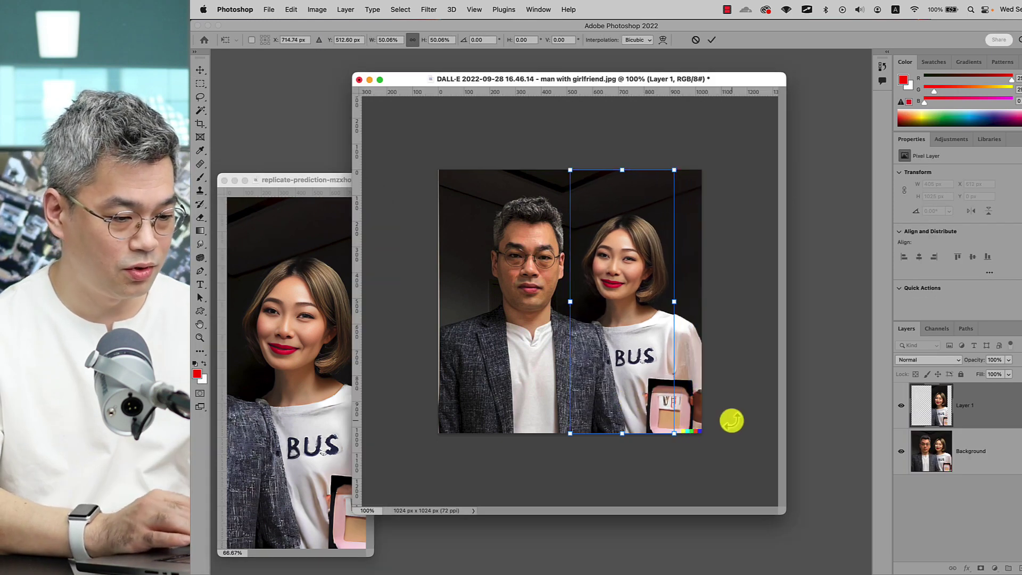
key("Return")
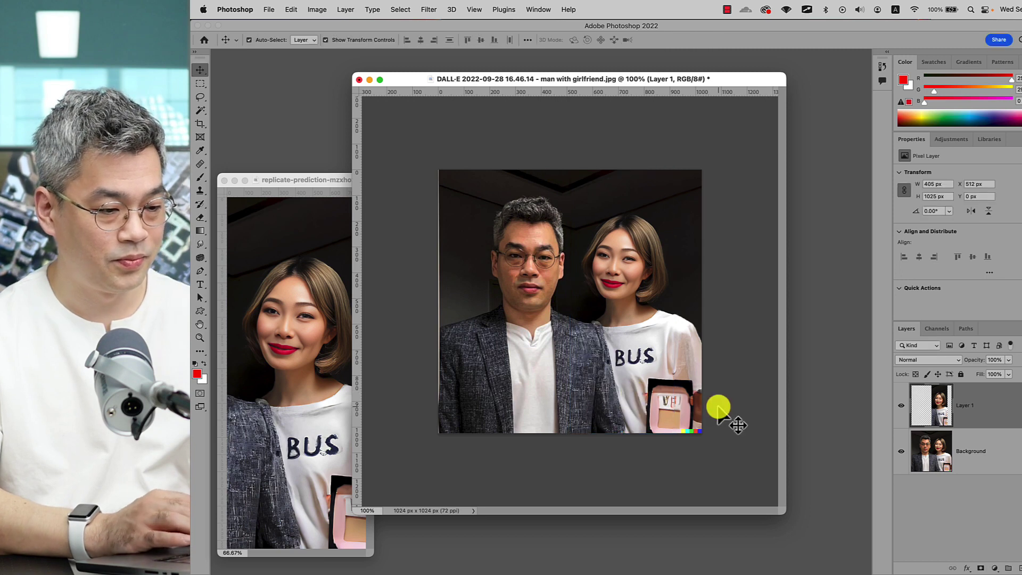
left_click(717, 408)
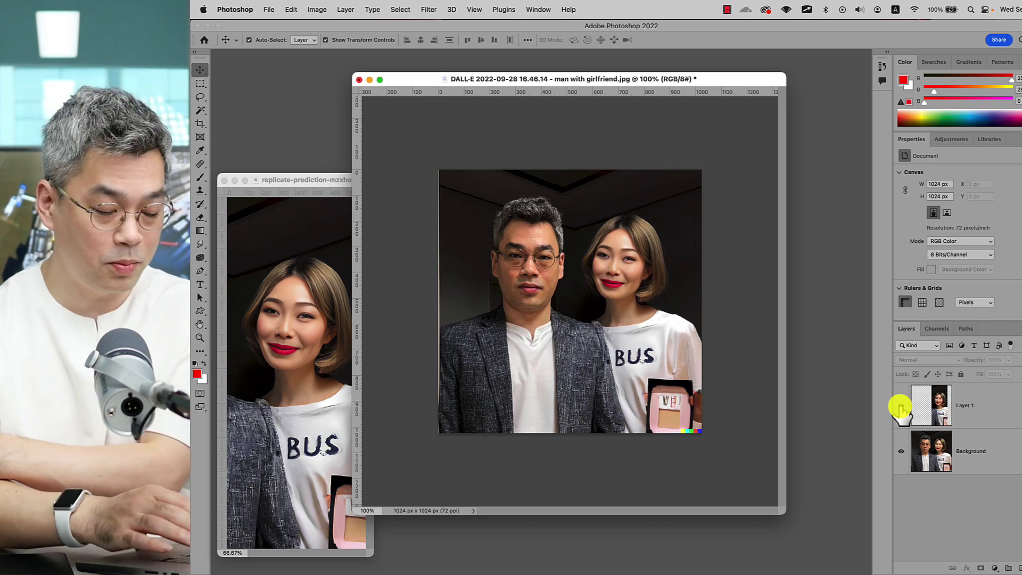
Step: Compare the woman's face before and after restoration at 300% by toggling the visibility of Layer 1
key("super+equal")
key("super+equal")
left_click(900, 407)
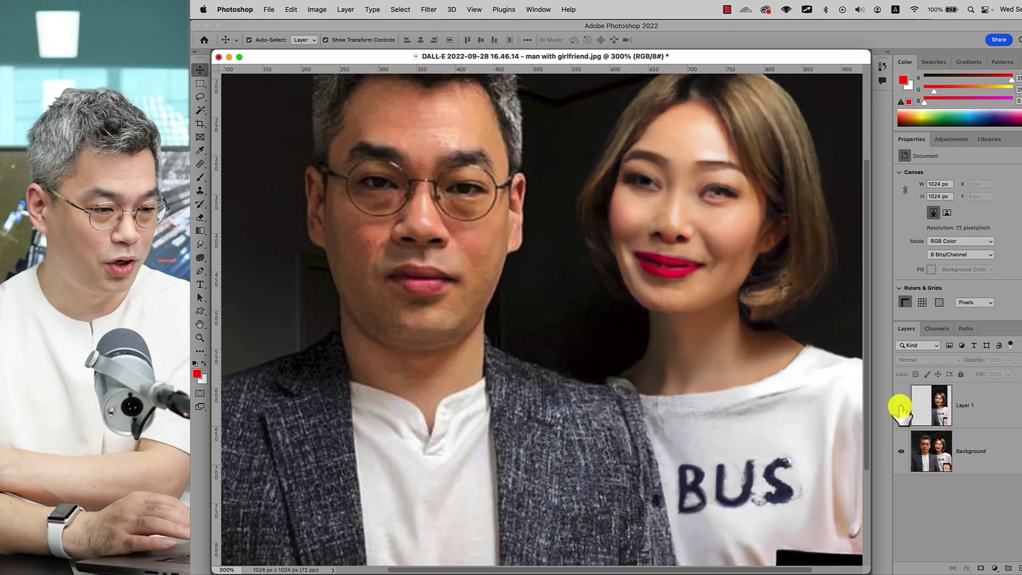
left_click(899, 407)
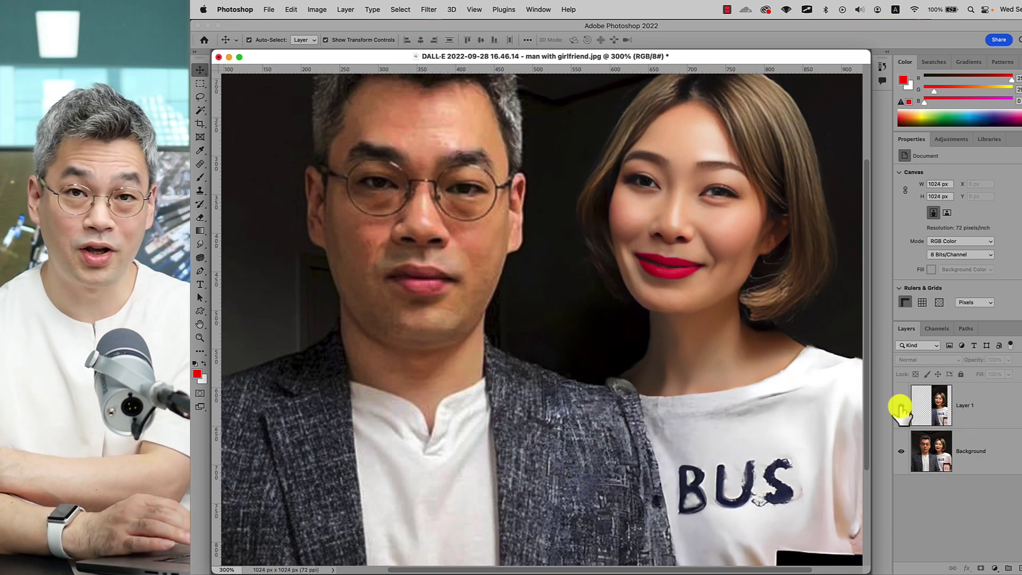
left_click(900, 407)
left_click(899, 407)
left_click(900, 407)
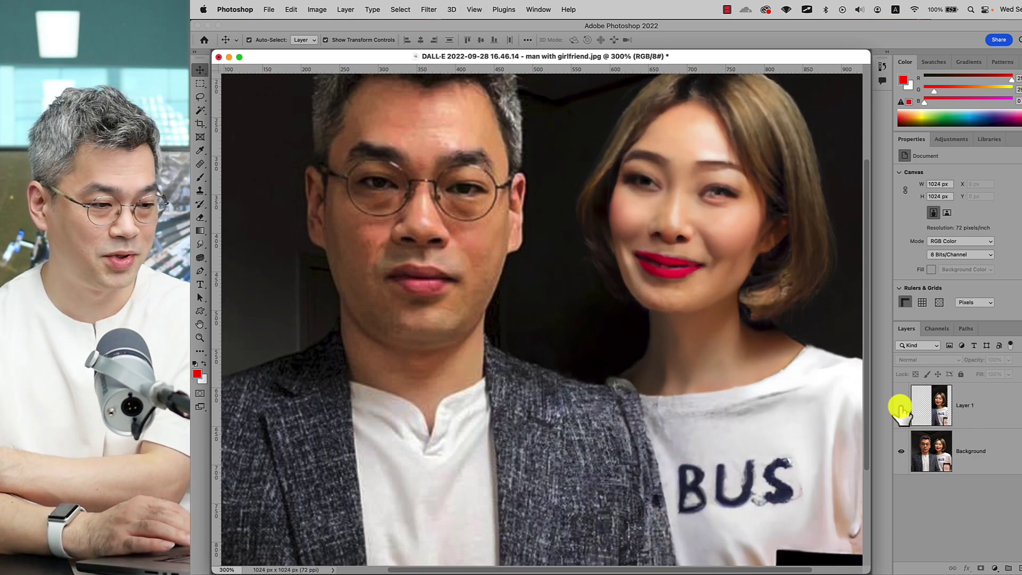
left_click(900, 407)
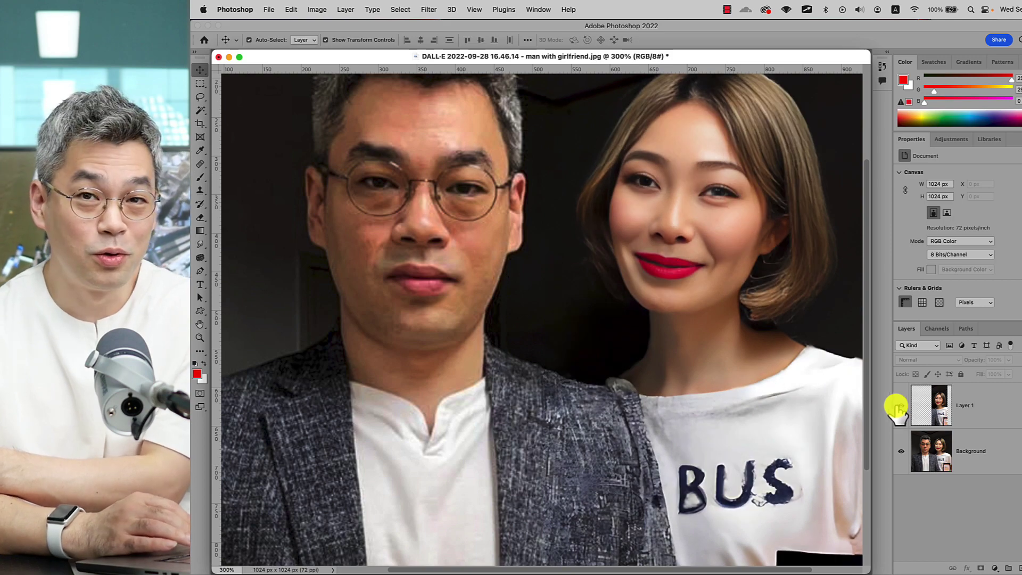
left_click(900, 408)
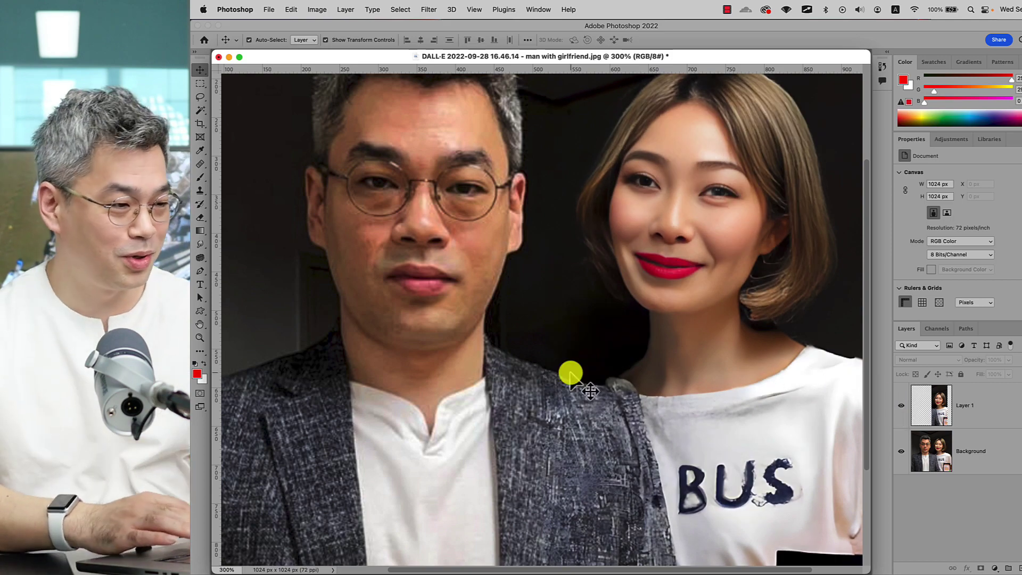
Step: Crop the couple photo to the man only, about 369 px wide at full height
key("super+1")
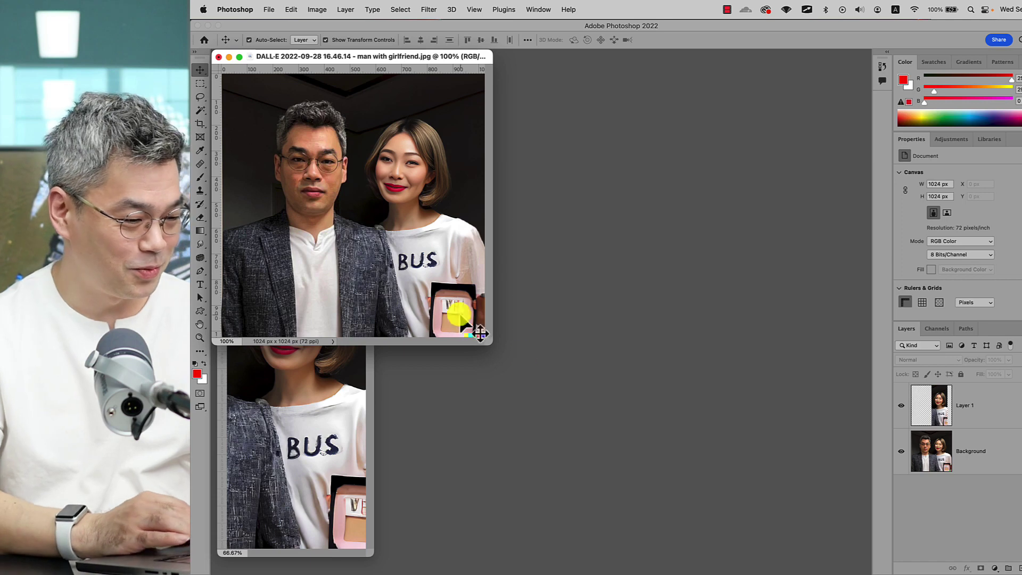
left_click_drag(490, 346, 723, 505)
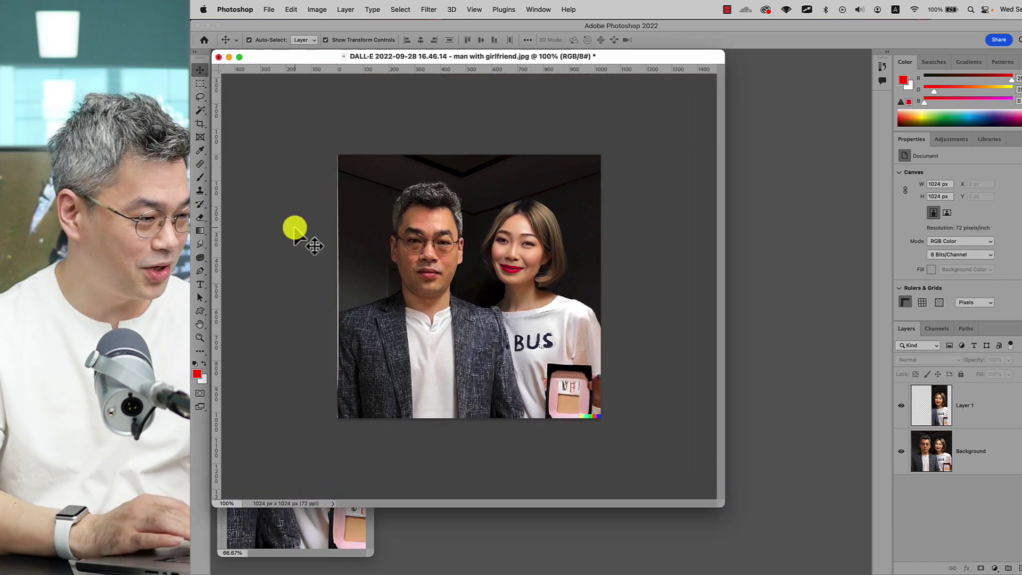
left_click(200, 125)
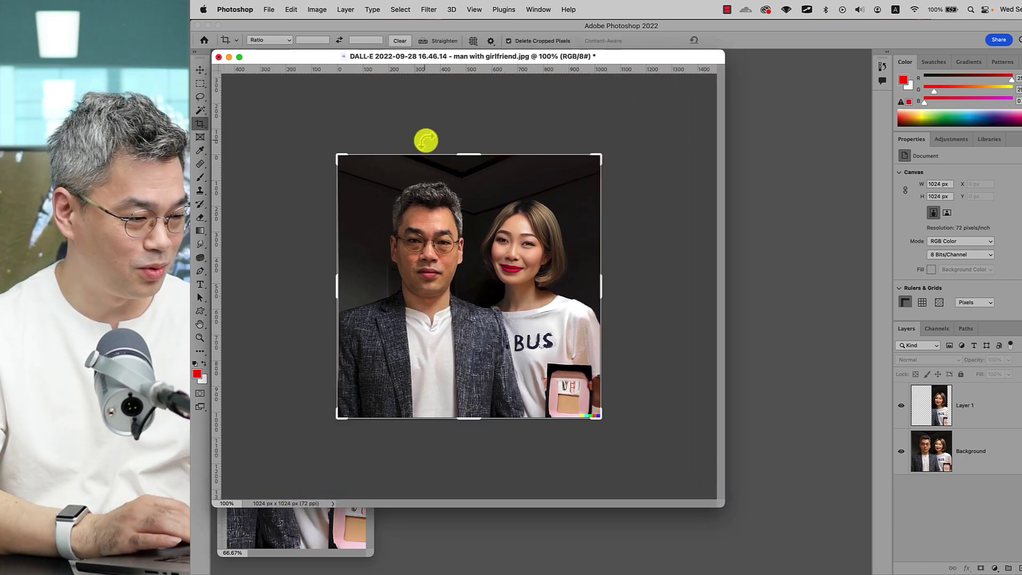
left_click_drag(601, 286, 537, 284)
left_click_drag(399, 287, 420, 289)
key("Return")
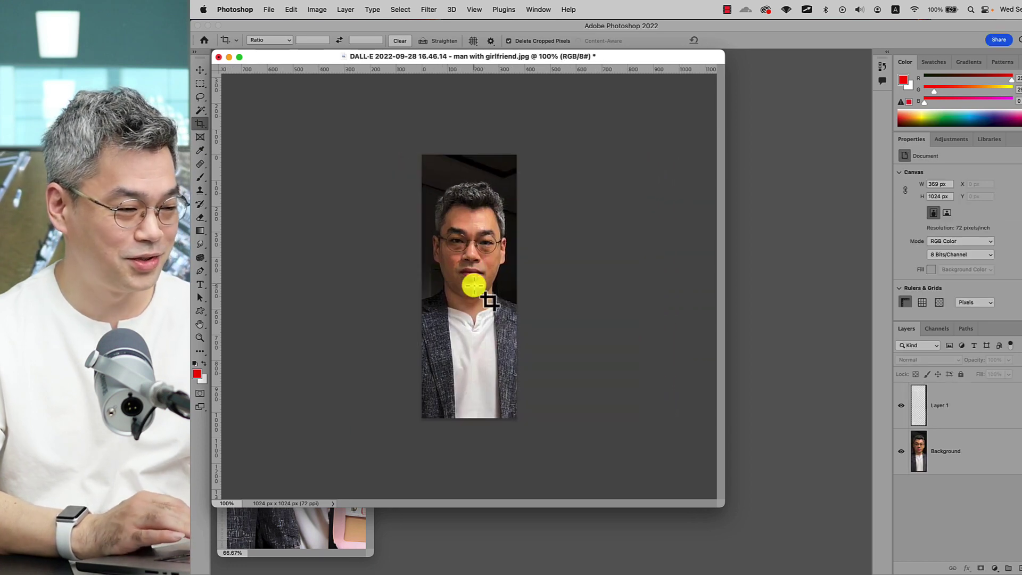
Step: Save a copy of the cropped man as a JPEG named 12 in Downloads, with quality 12 (Maximum)
left_click(269, 9)
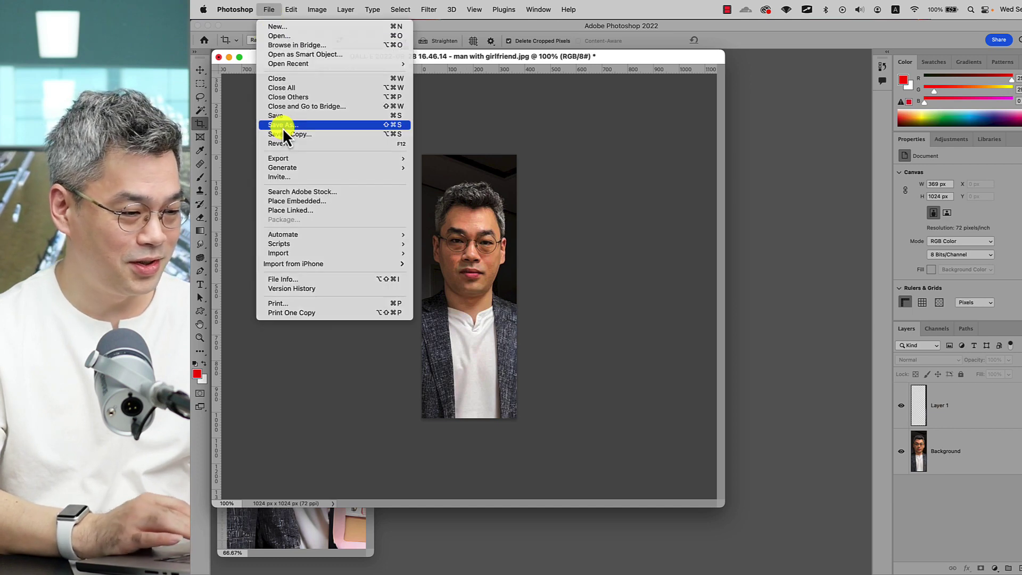
left_click(274, 127)
left_click(631, 419)
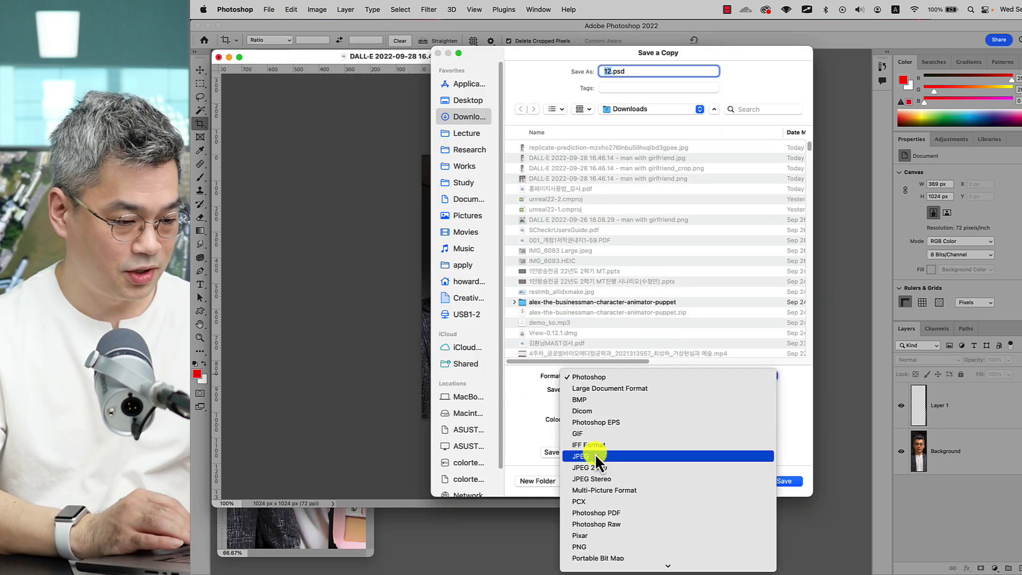
left_click(589, 450)
left_click(798, 482)
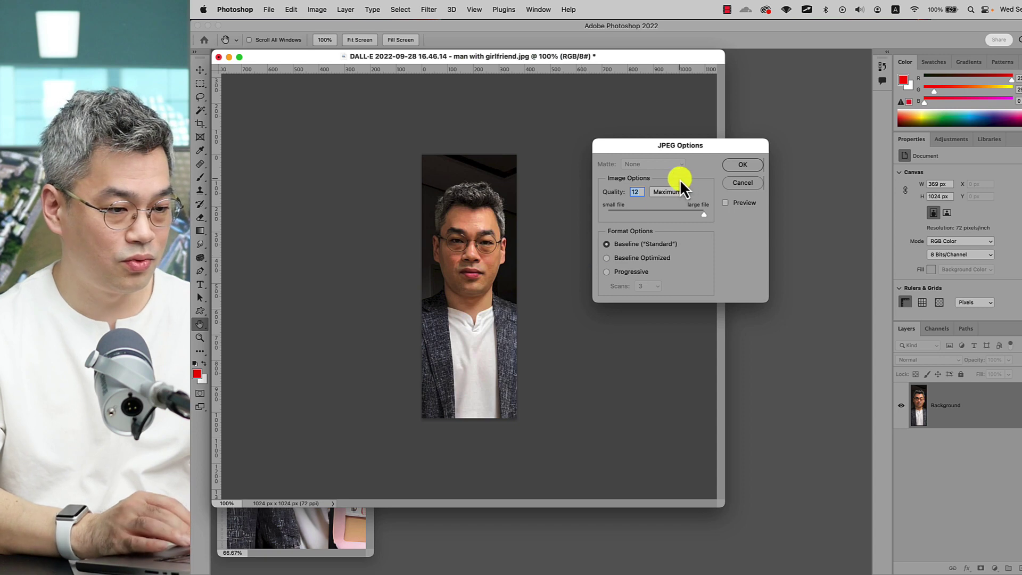
left_click(741, 163)
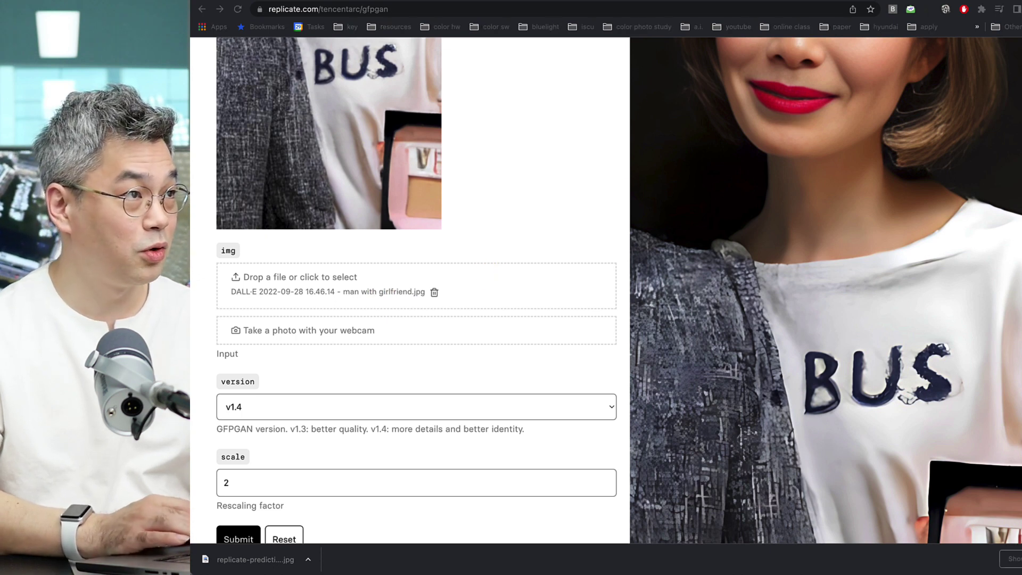
Step: Replace the GFPGAN input image with 12.jpg and run the restoration using version v1.4 and scale 2
left_click_drag(612, 357, 394, 293)
scroll(552, 354, "up", 10)
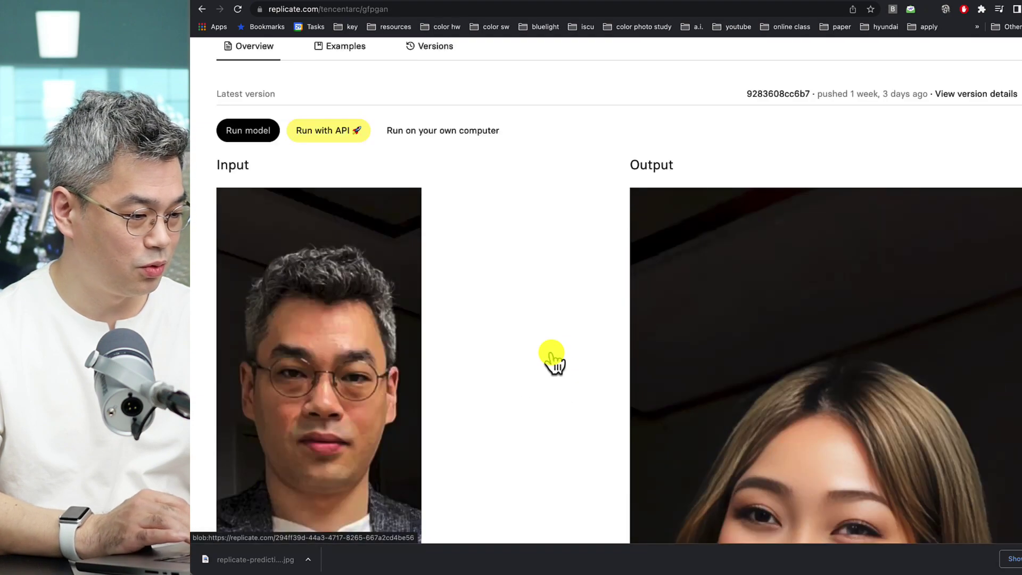
scroll(551, 353, "down", 10)
scroll(551, 354, "down", 2)
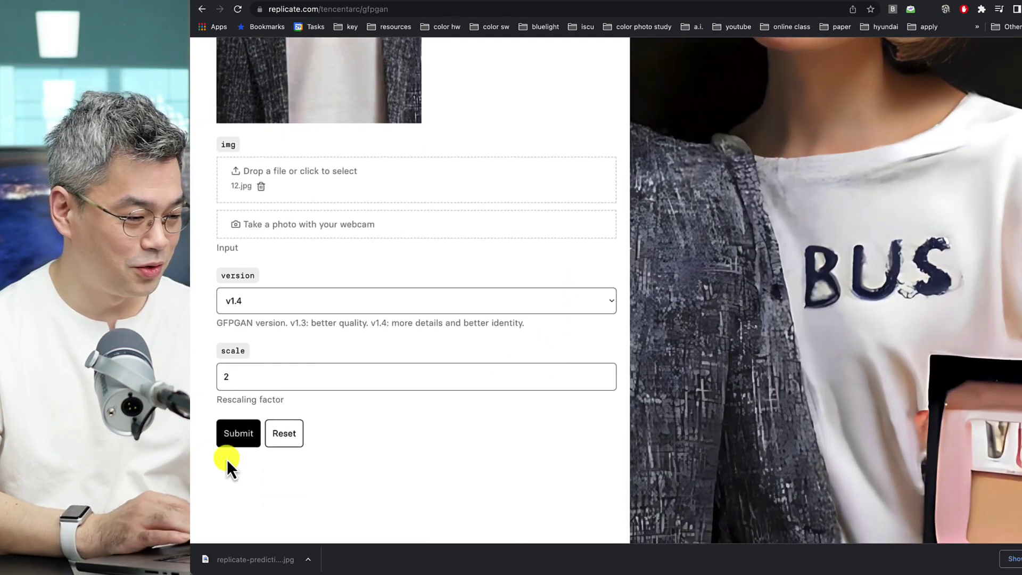
left_click(236, 433)
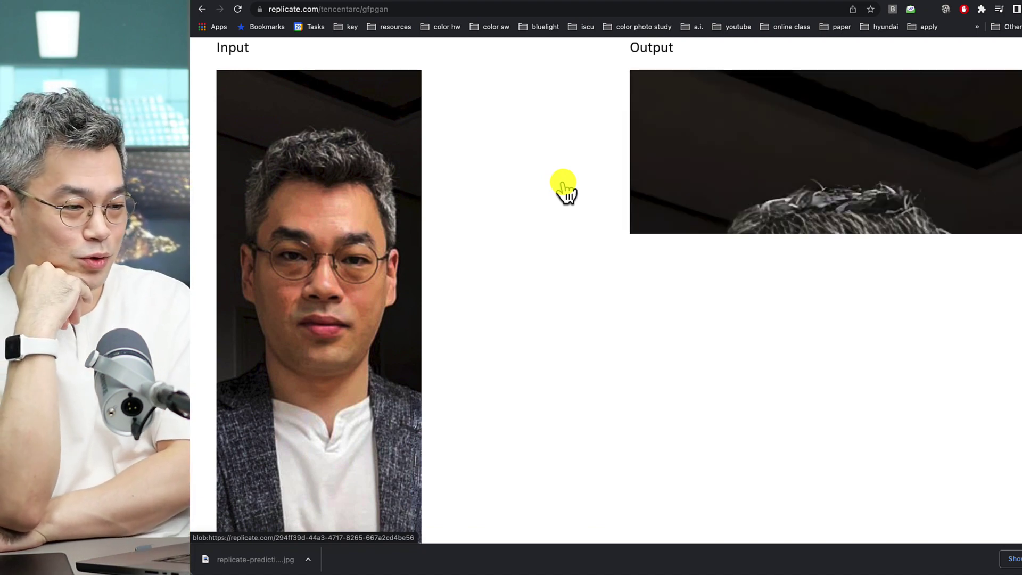
Step: Check the restored image of the man and download it to the Downloads folder under its suggested file name
scroll(565, 188, "down", 4)
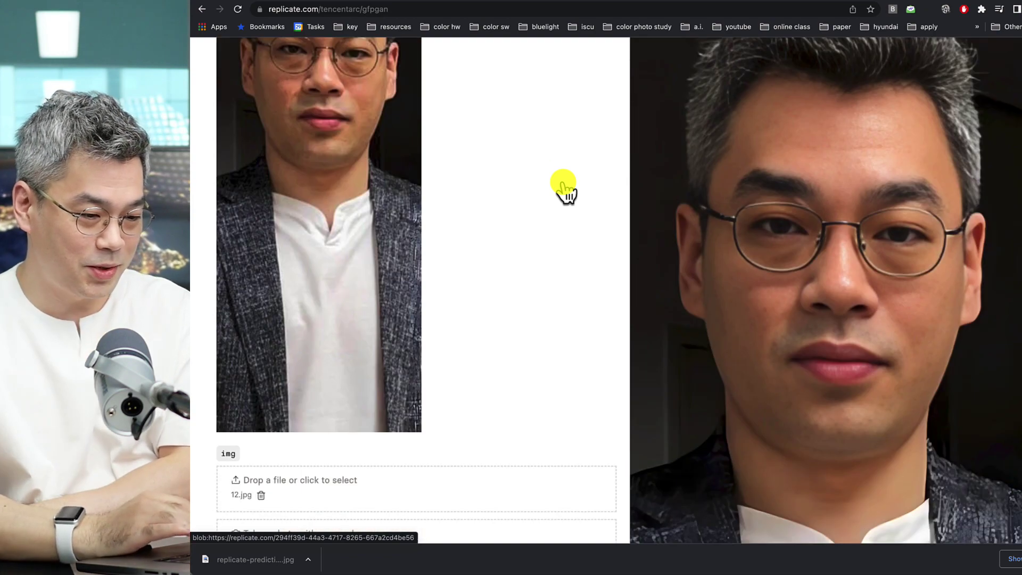
scroll(564, 189, "up", 1)
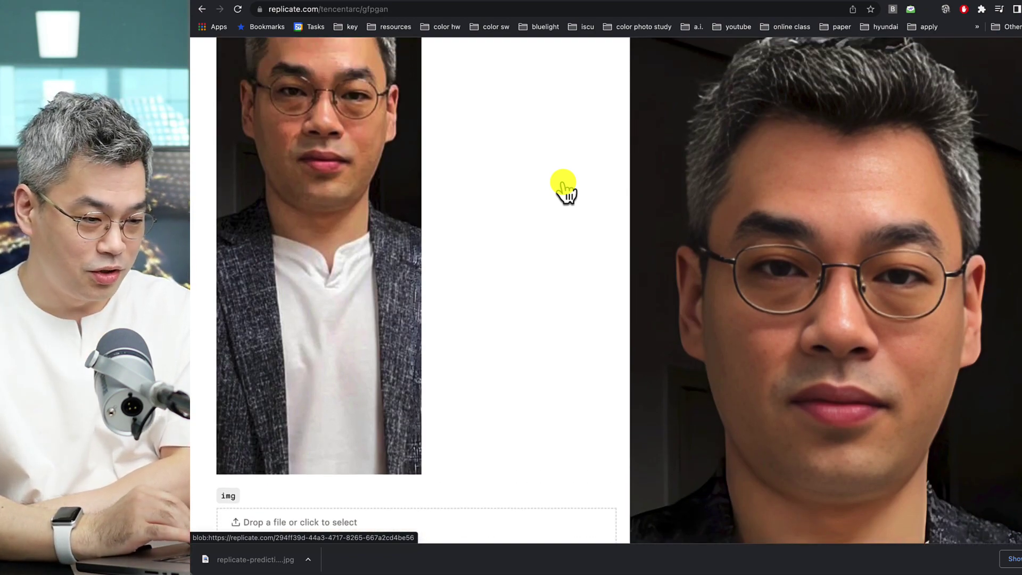
scroll(564, 189, "down", 1)
scroll(565, 189, "down", 8)
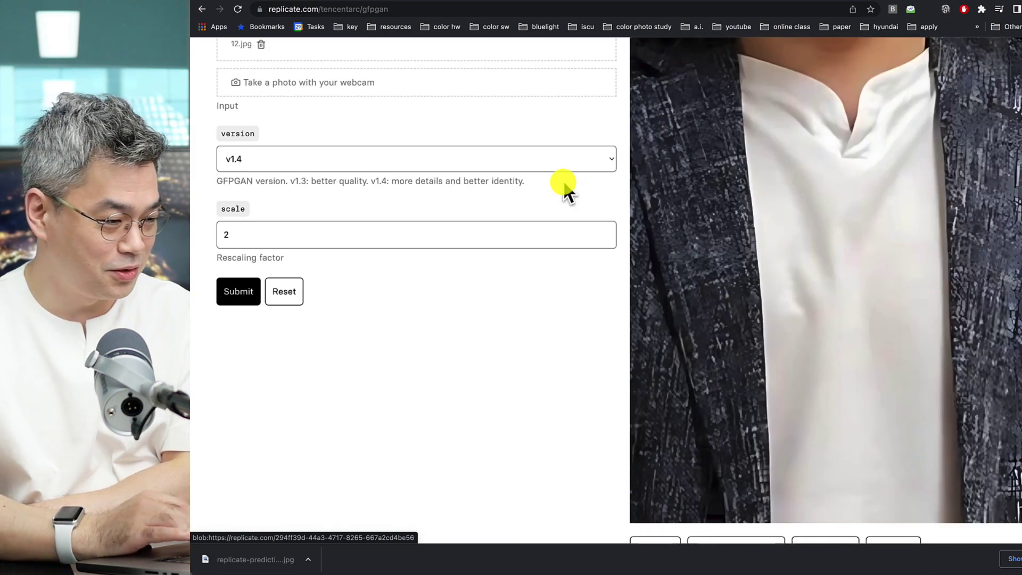
scroll(564, 189, "down", 7)
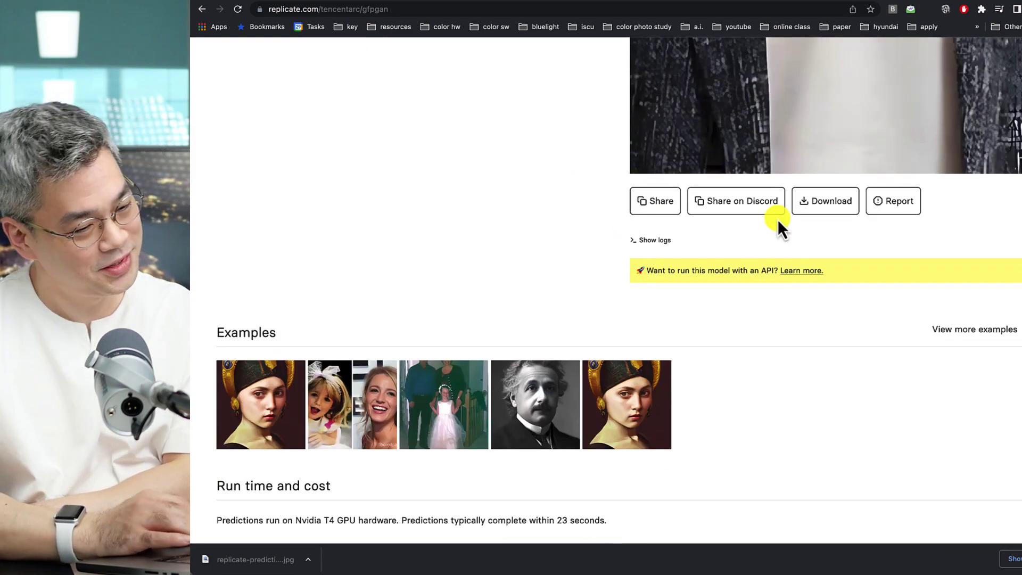
left_click(809, 200)
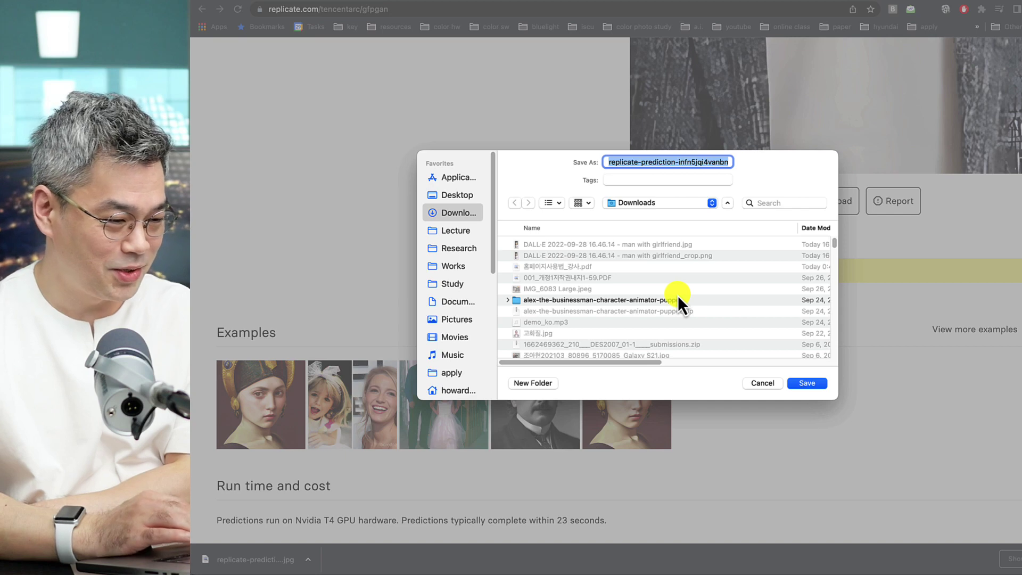
left_click(677, 162)
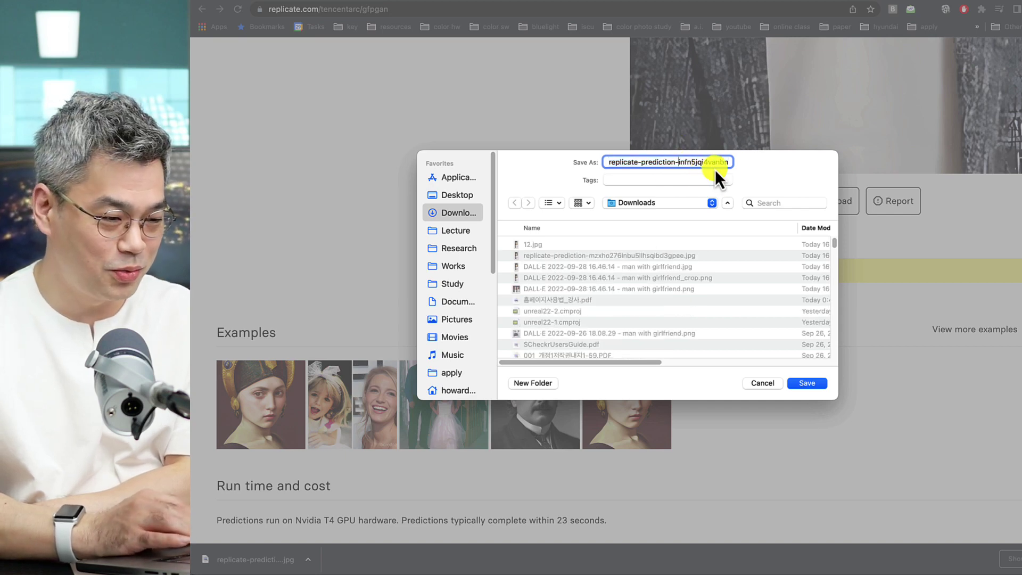
left_click_drag(727, 162, 573, 160)
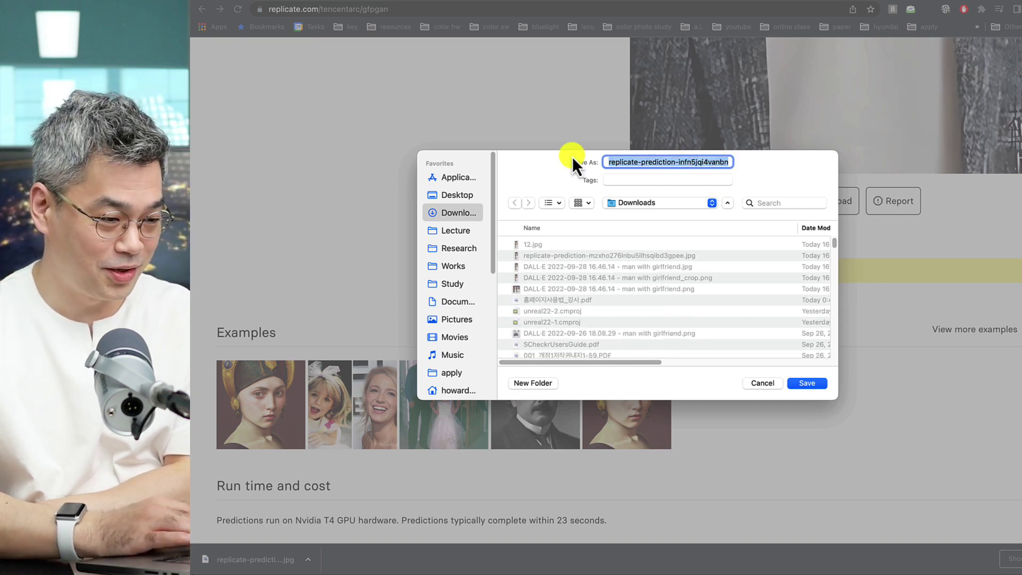
left_click(805, 383)
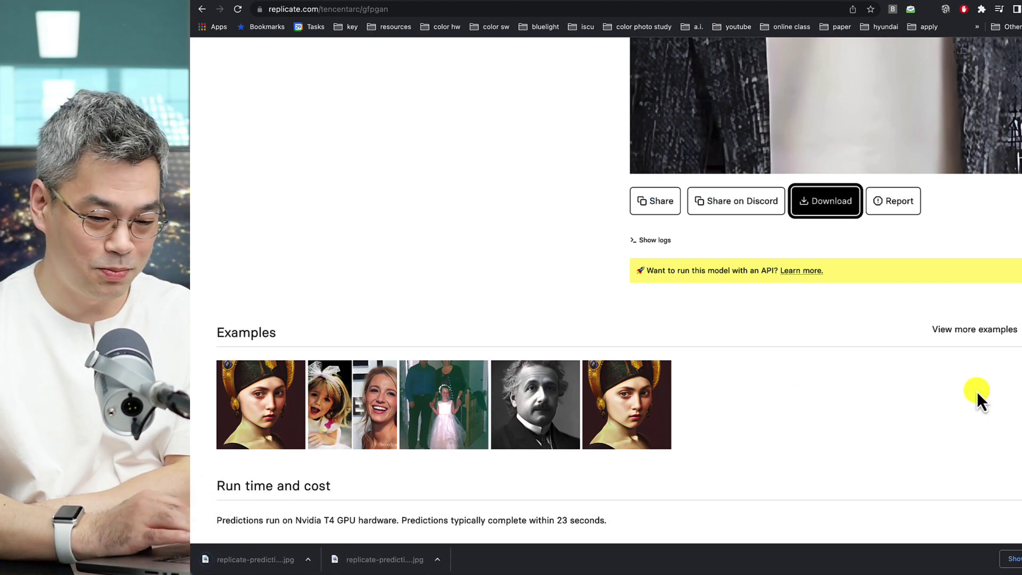
Step: Switch to Photoshop and undo the crop to bring back the full couple photo
key("super+Tab")
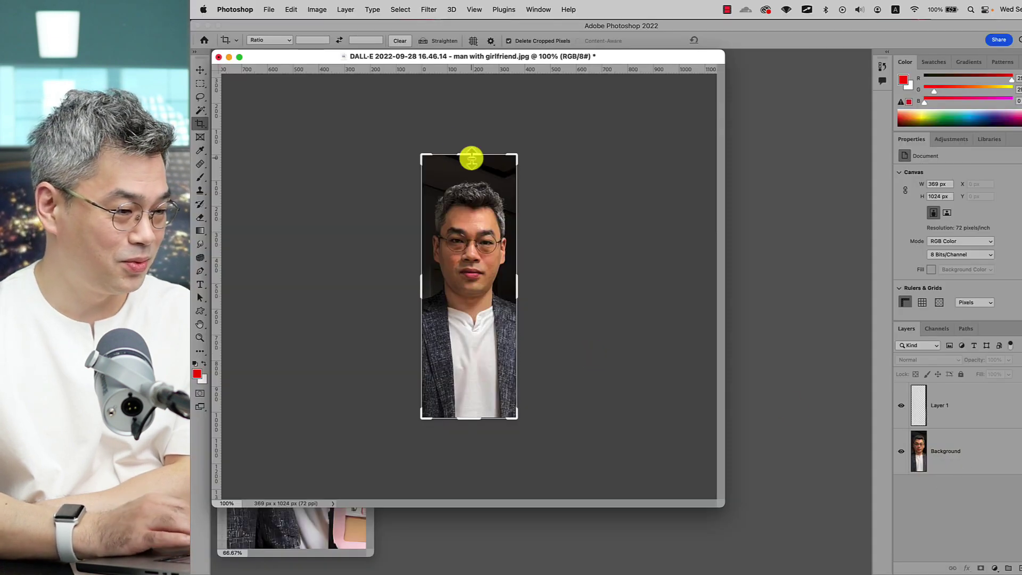
left_click(200, 69)
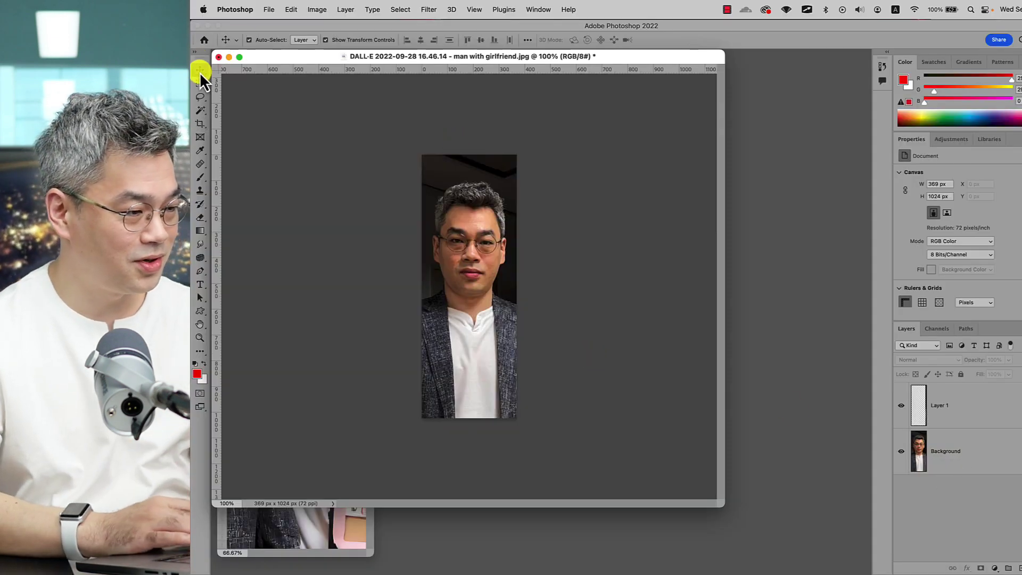
key("super+z")
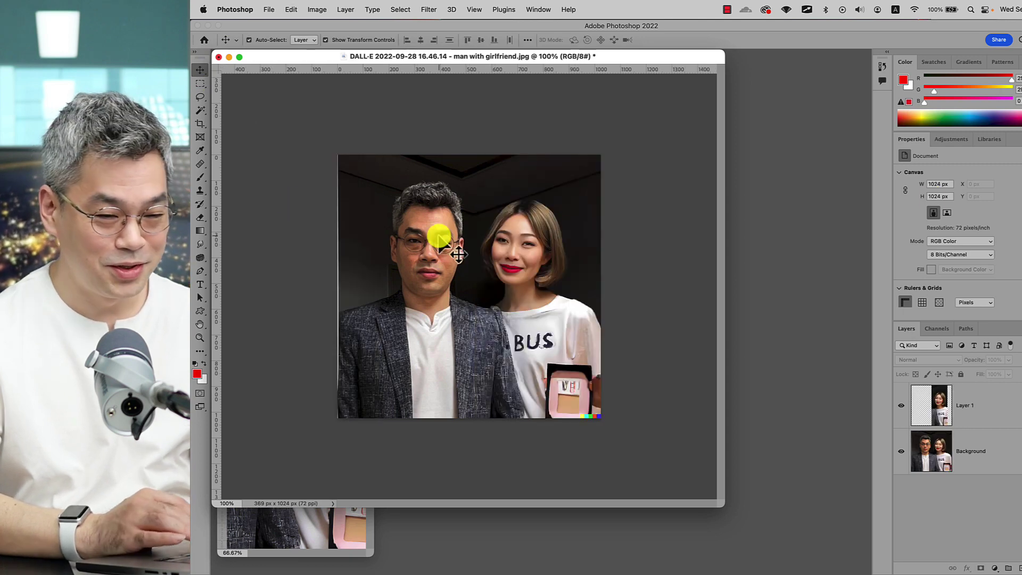
Step: Place the downloaded restored image as a layer over the man in the couple photo, scaled to 50% and aligned with him
left_click(1018, 82)
left_click(880, 134)
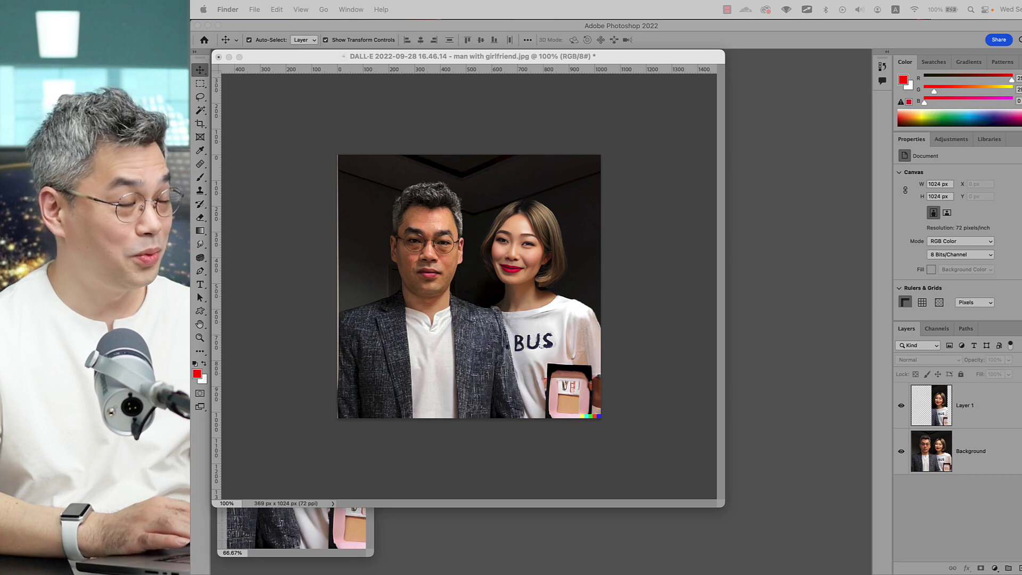
left_click_drag(519, 130, 455, 313)
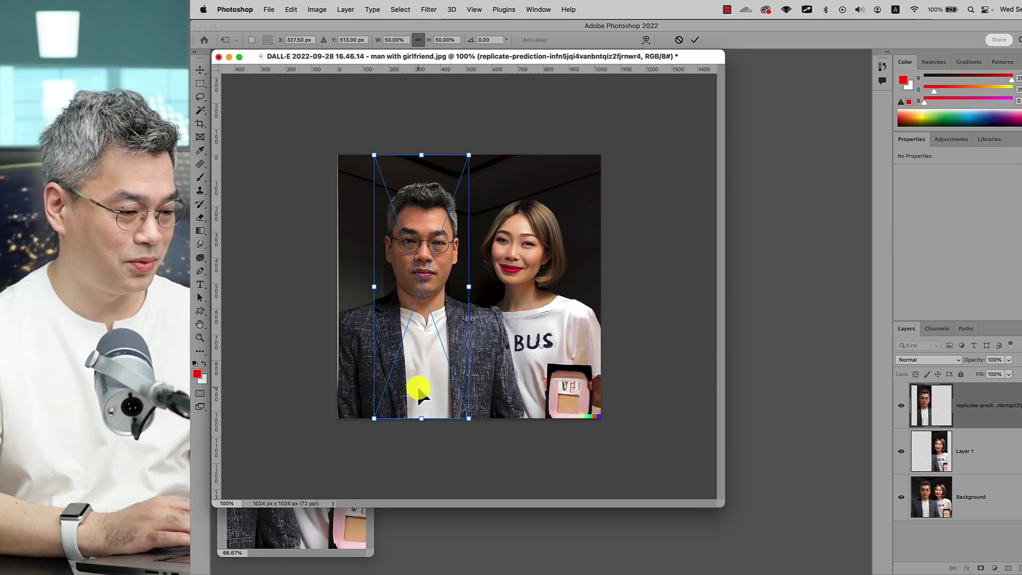
key("Return")
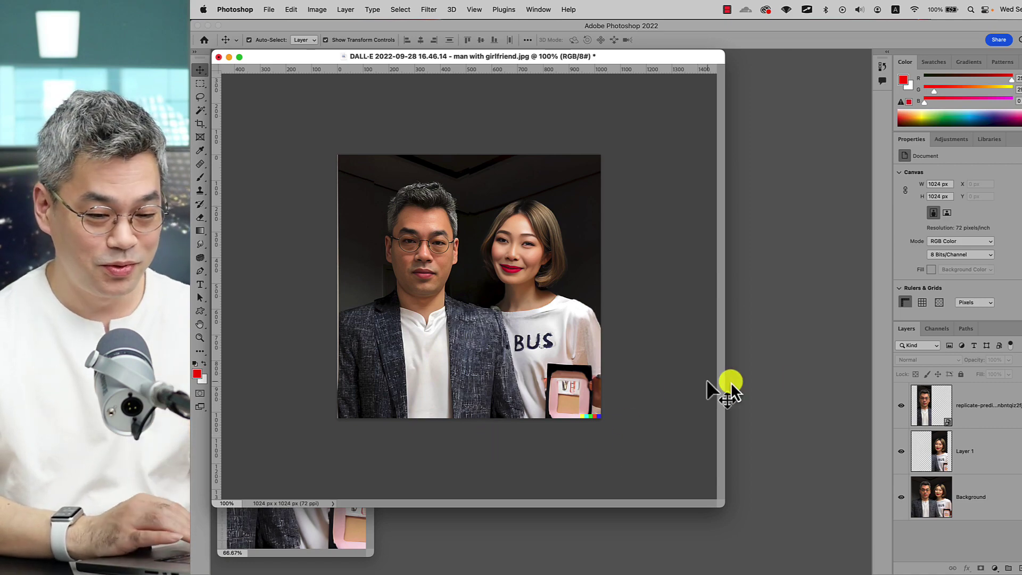
Step: Switch to DALL·E in the browser and download the "man with girlfriend" result showing the blonde woman in a beige coat
left_click(1014, 400)
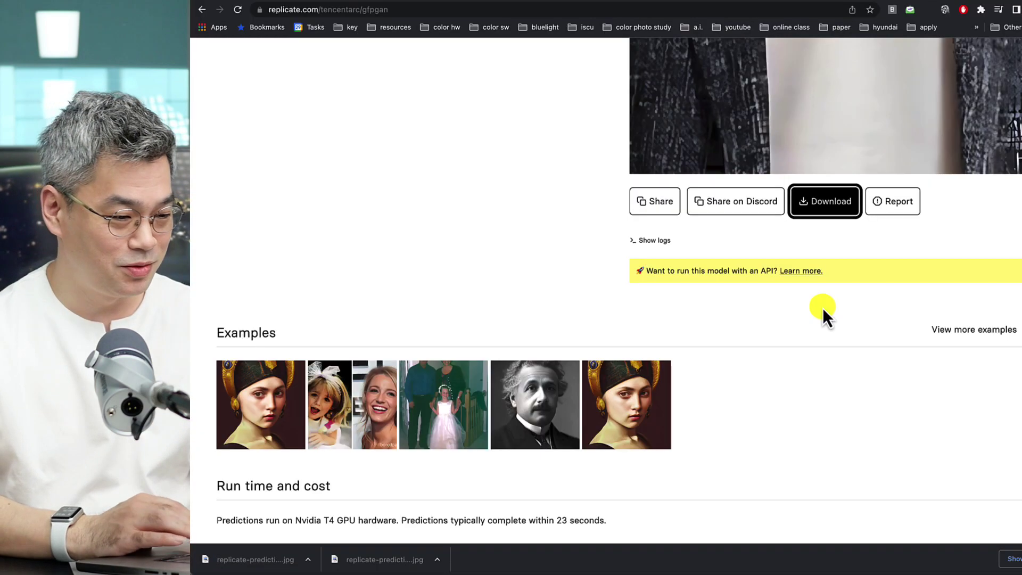
key("ctrl+Tab")
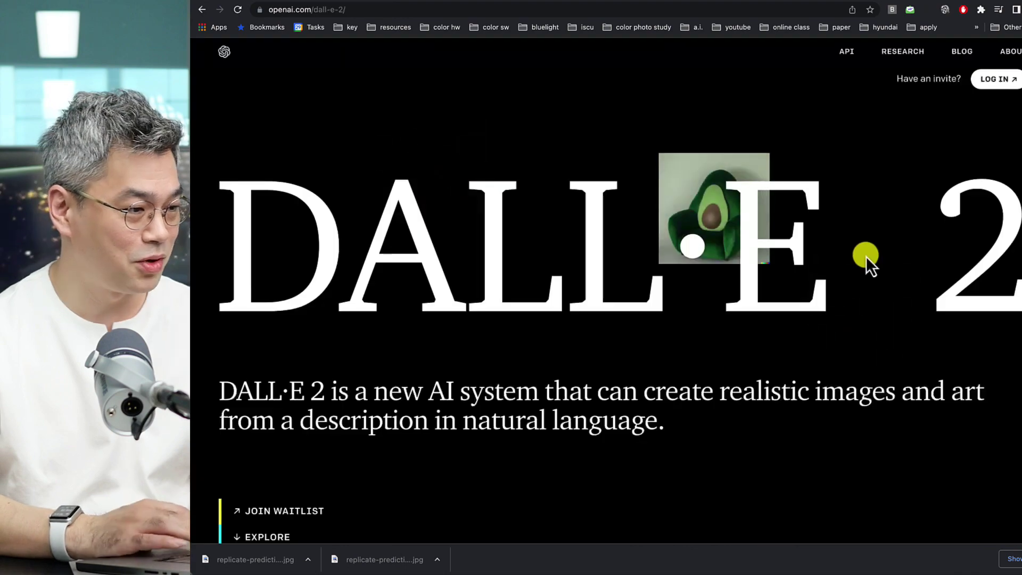
left_click(954, 7)
left_click(214, 102)
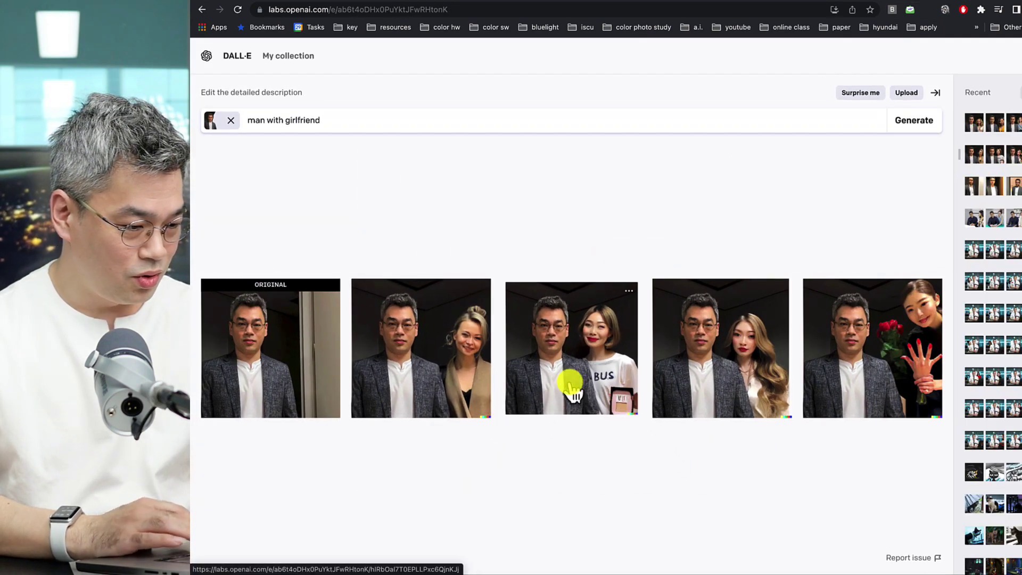
left_click(419, 358)
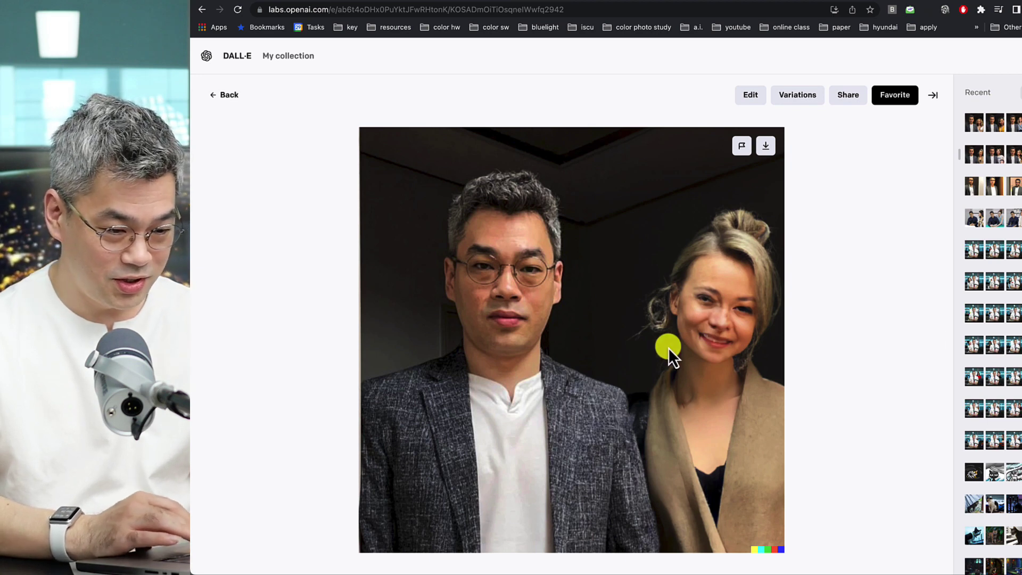
left_click(769, 145)
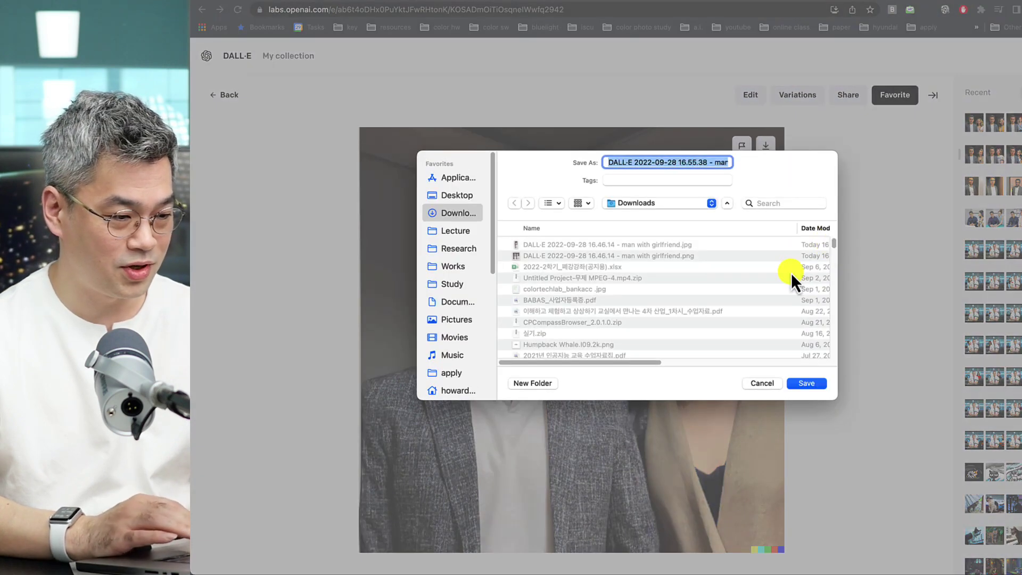
left_click(806, 383)
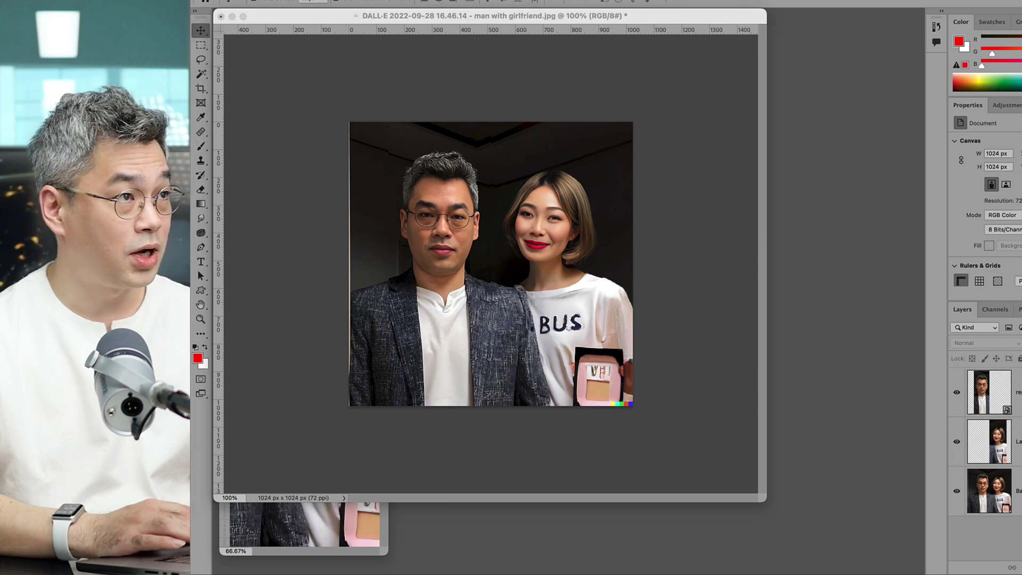
Step: Bring the DALL·E 2022-09-28 16.55.38 image to the front in Photoshop and inspect its faces at 200%
key("super+shift+e")
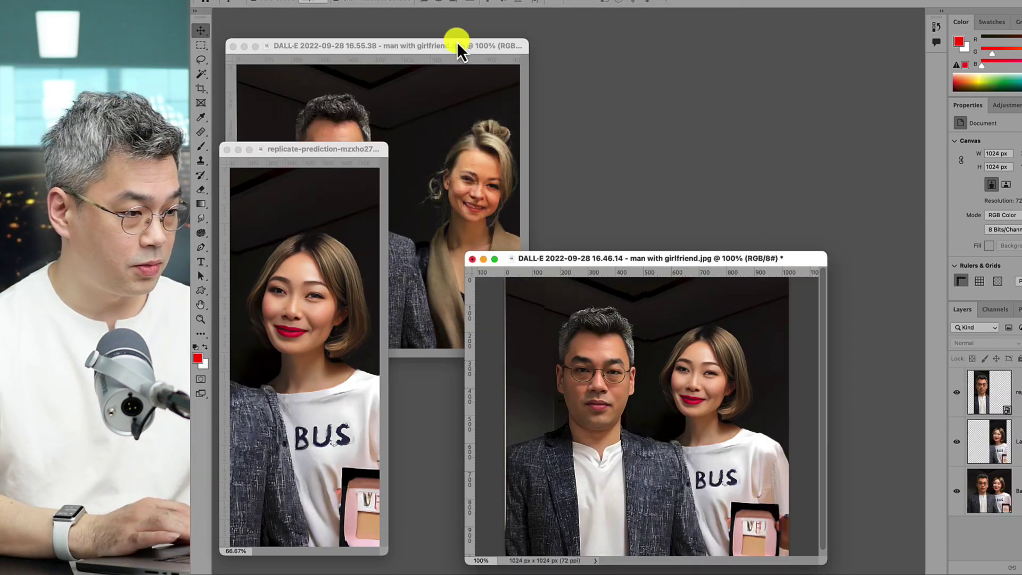
left_click(458, 45)
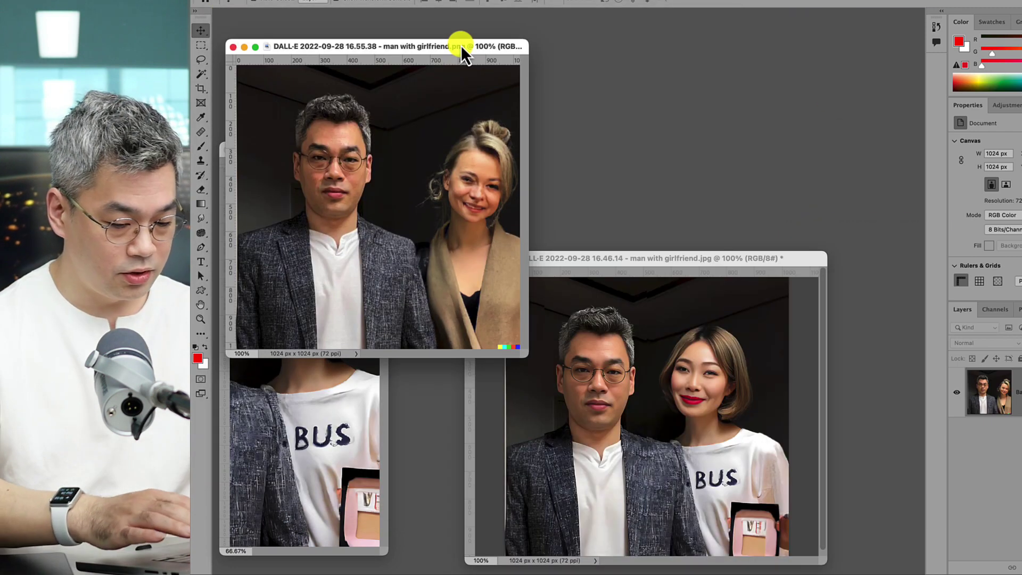
key("super+equal")
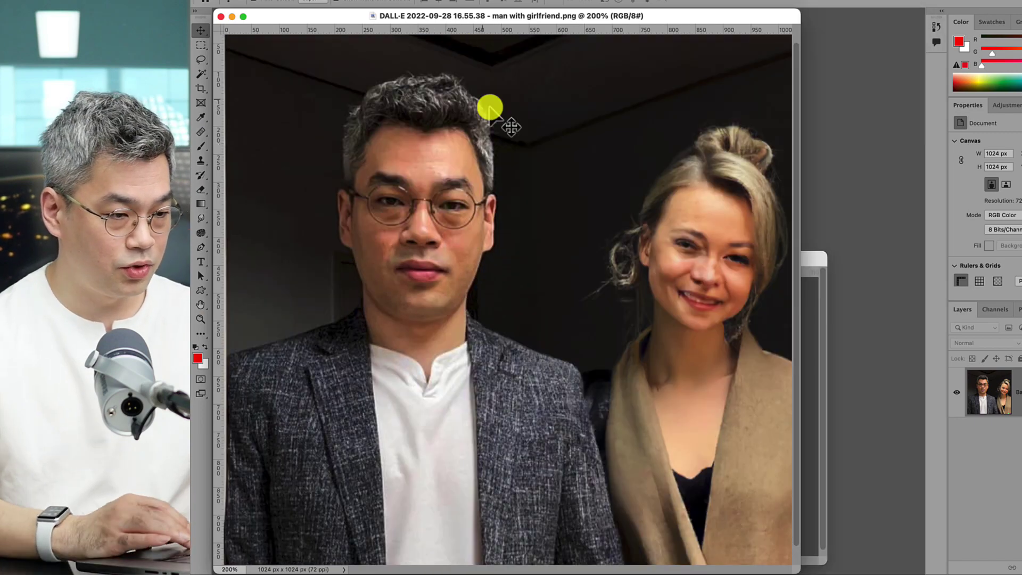
key("super+minus")
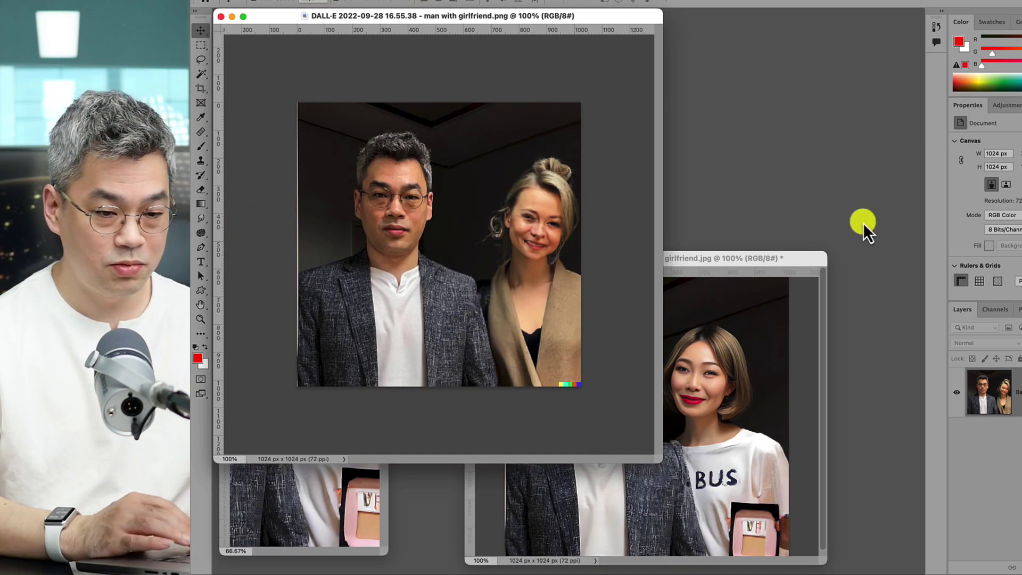
Step: Switch to the GFPGAN page, upload the DALL·E 2022-09-28 16.55.38 PNG and run the restoration with version v1.4 and scale 2
key("ctrl+Up")
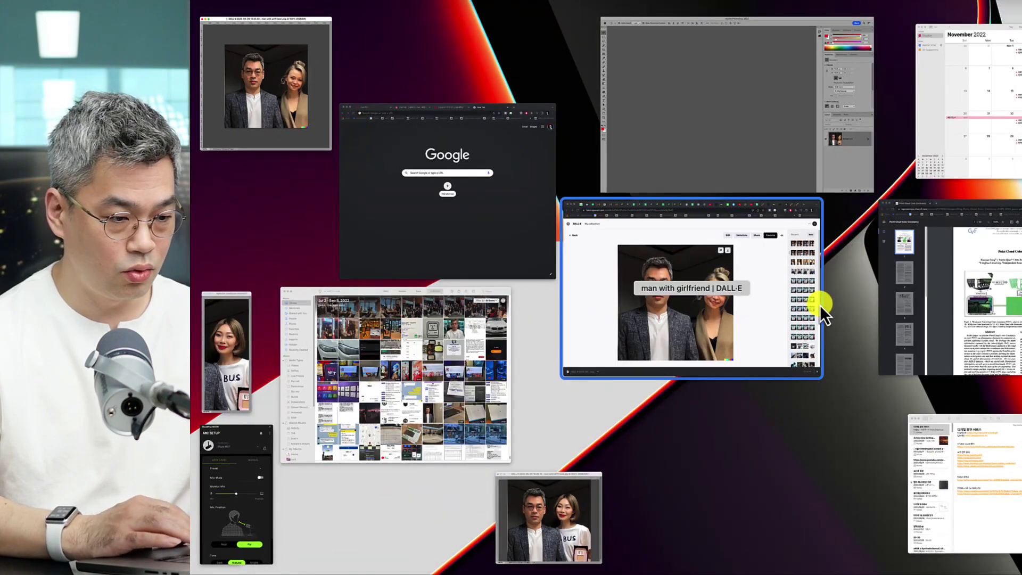
left_click(741, 315)
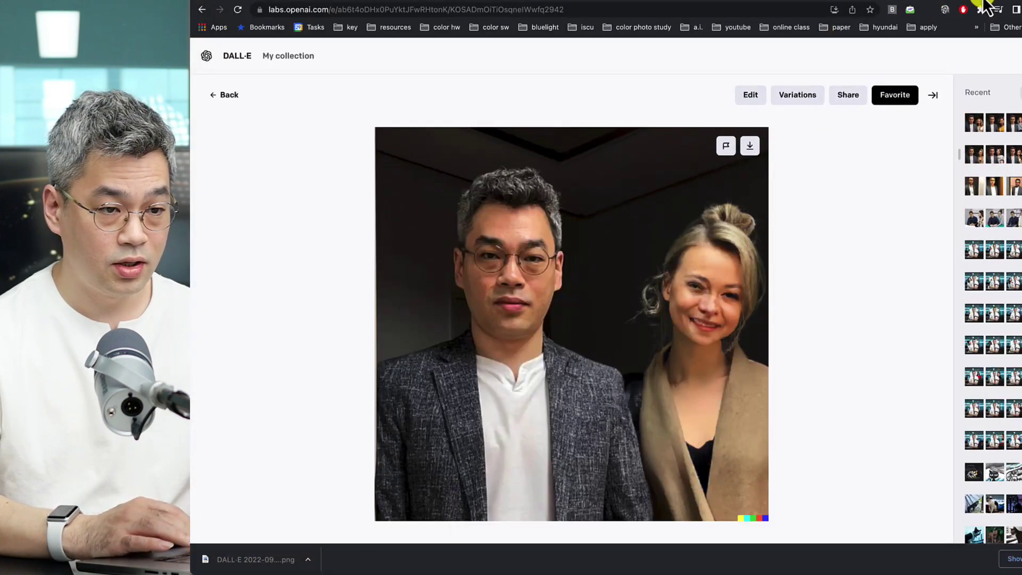
key("ctrl+Tab")
scroll(674, 351, "down", 15)
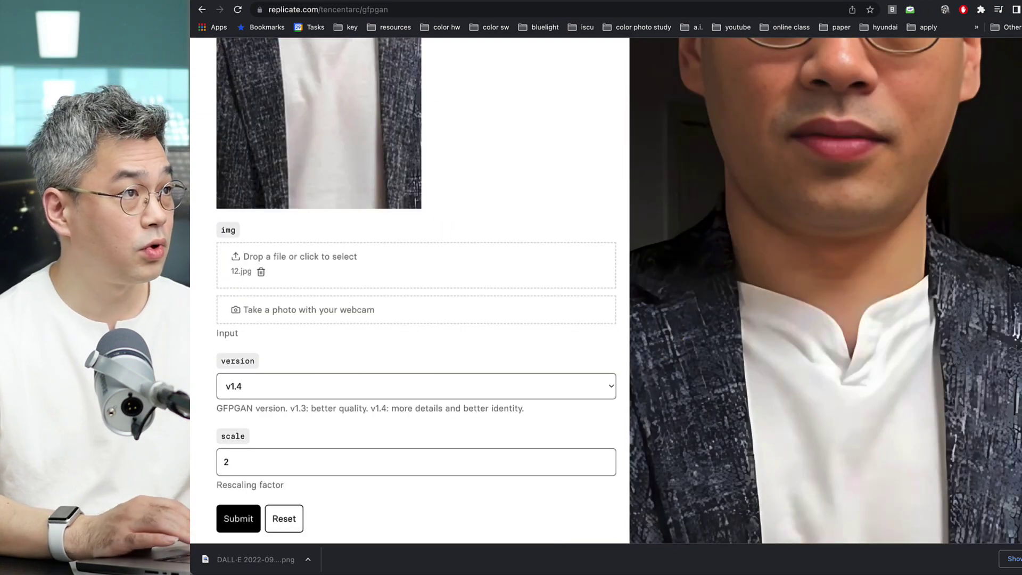
left_click_drag(255, 559, 468, 263)
scroll(467, 263, "up", 7)
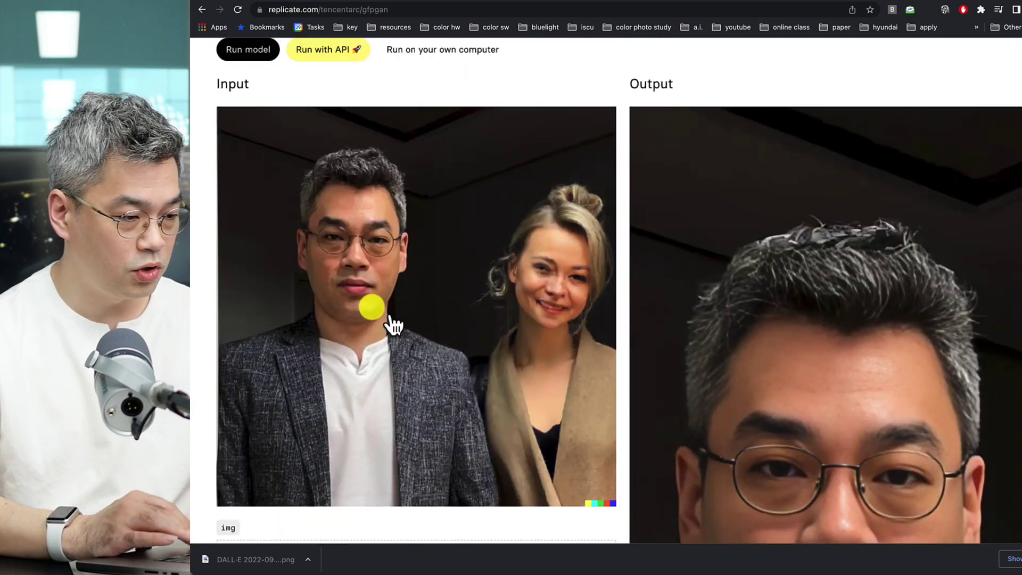
scroll(487, 354, "down", 8)
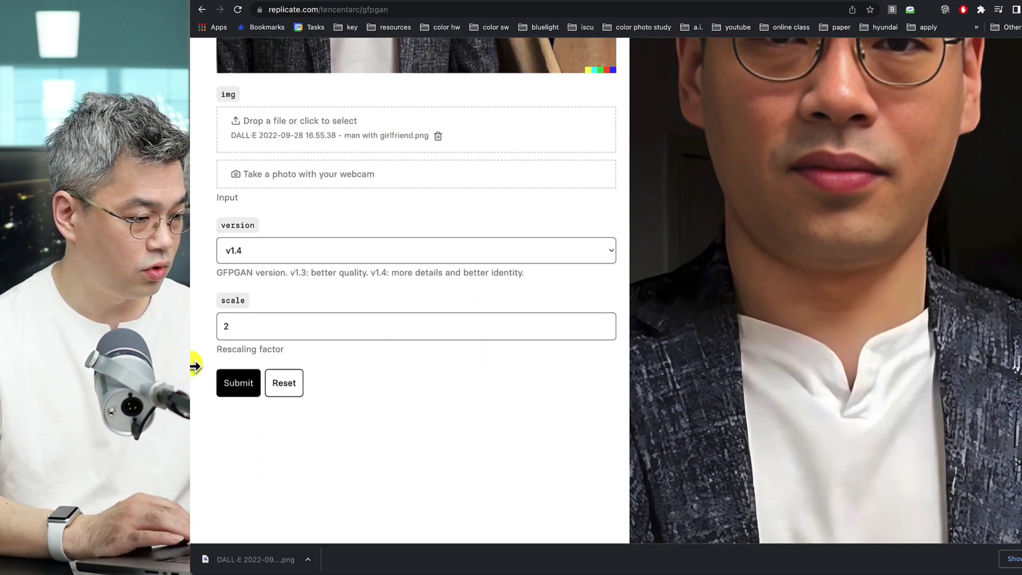
left_click(227, 382)
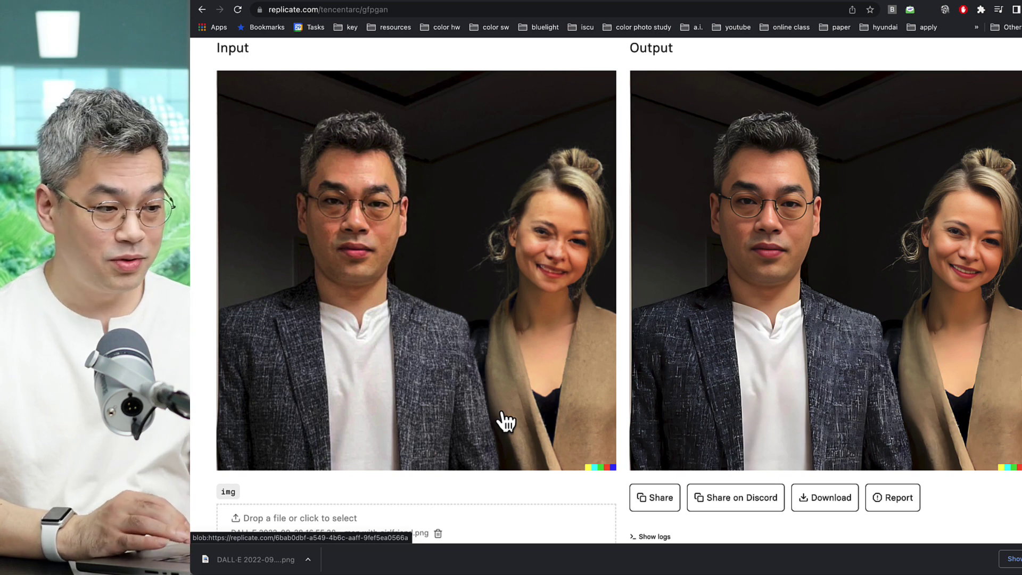
Step: Download the restored couple image and return to the original picture in DALL·E
left_click(825, 497)
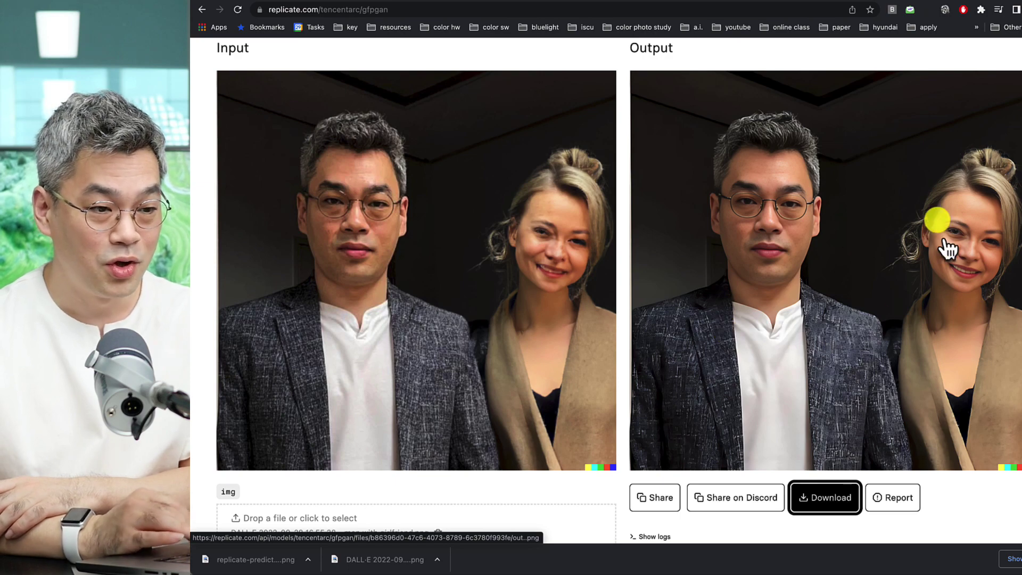
left_click(945, 2)
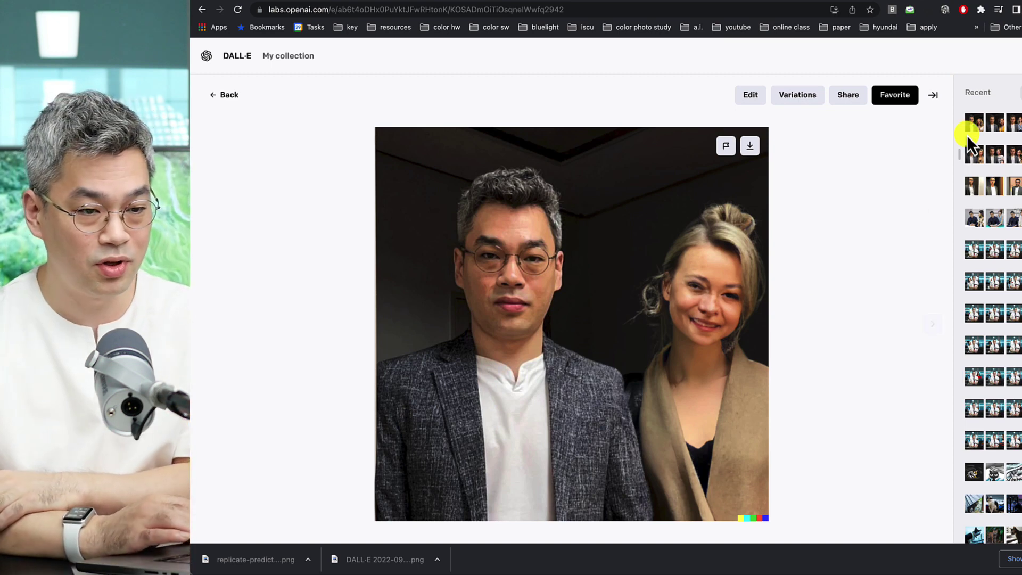
Step: Open DALL·E's outpainting editor with an empty 1024 x 1024 generation frame
left_click(1016, 55)
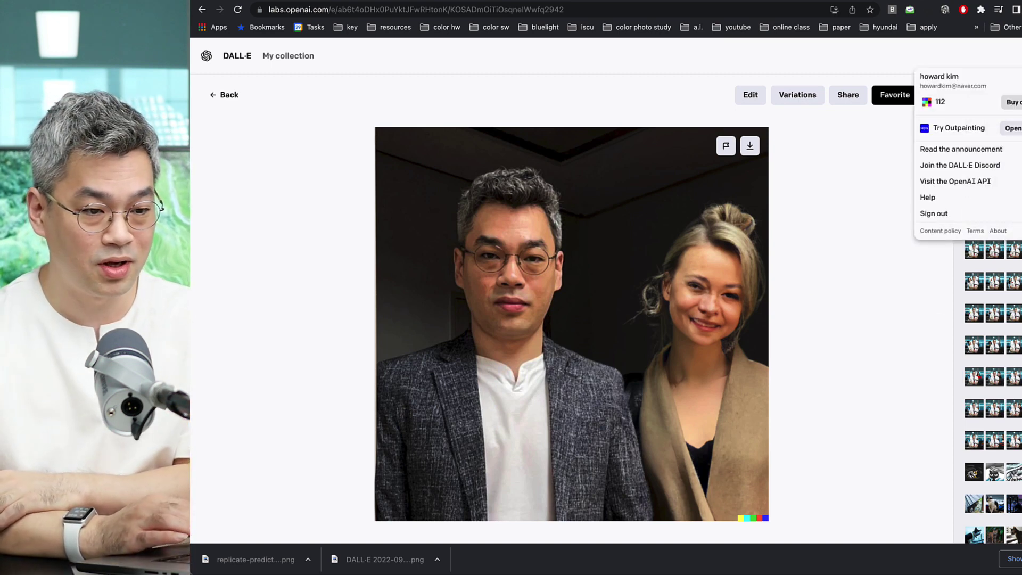
left_click(966, 138)
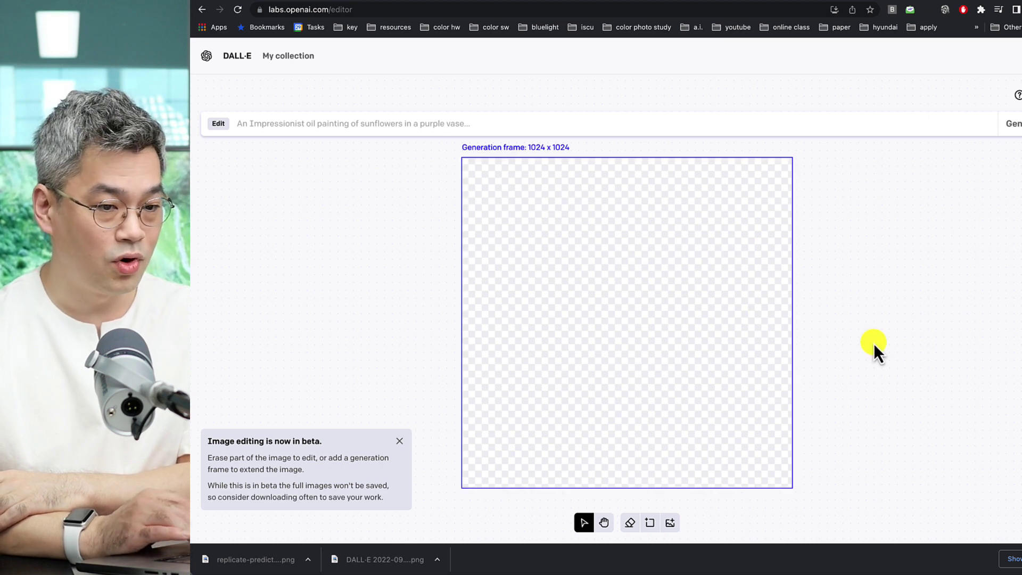
scroll(873, 344, "down", 3)
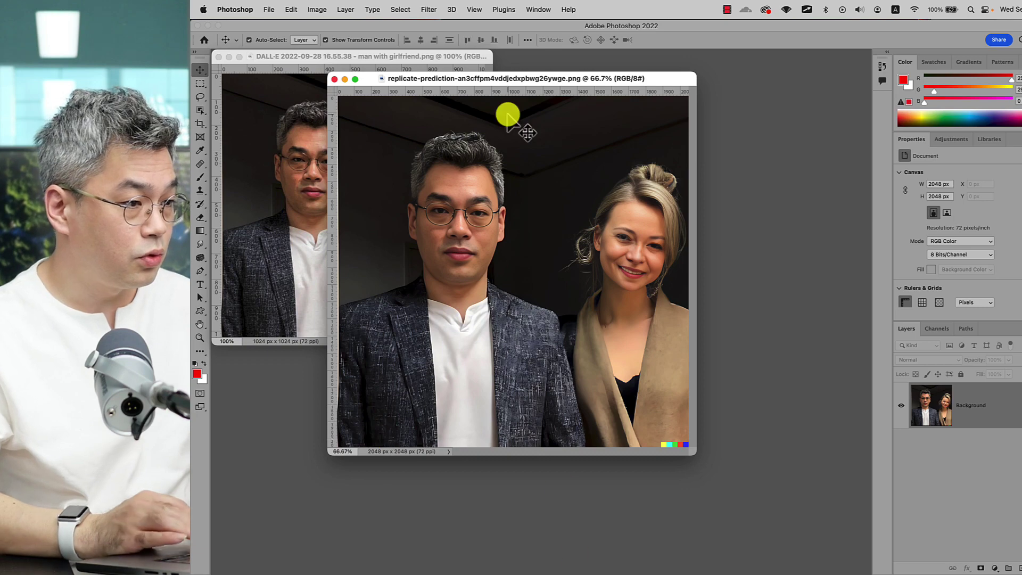
Step: Switch to Photoshop and resize the restored couple image to 640 x 640 pixels with width and height linked
left_click(269, 9)
left_click(316, 11)
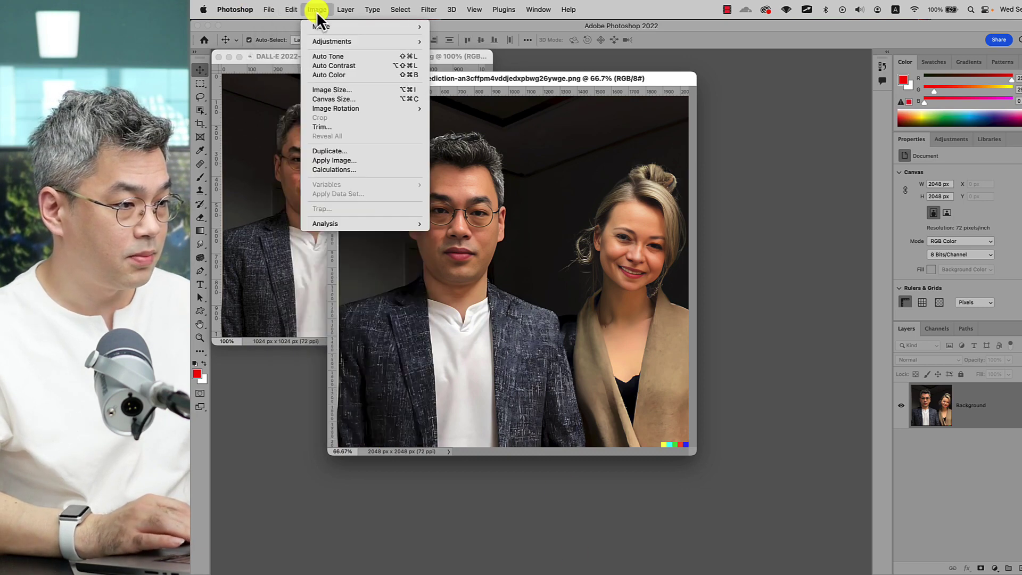
left_click(340, 91)
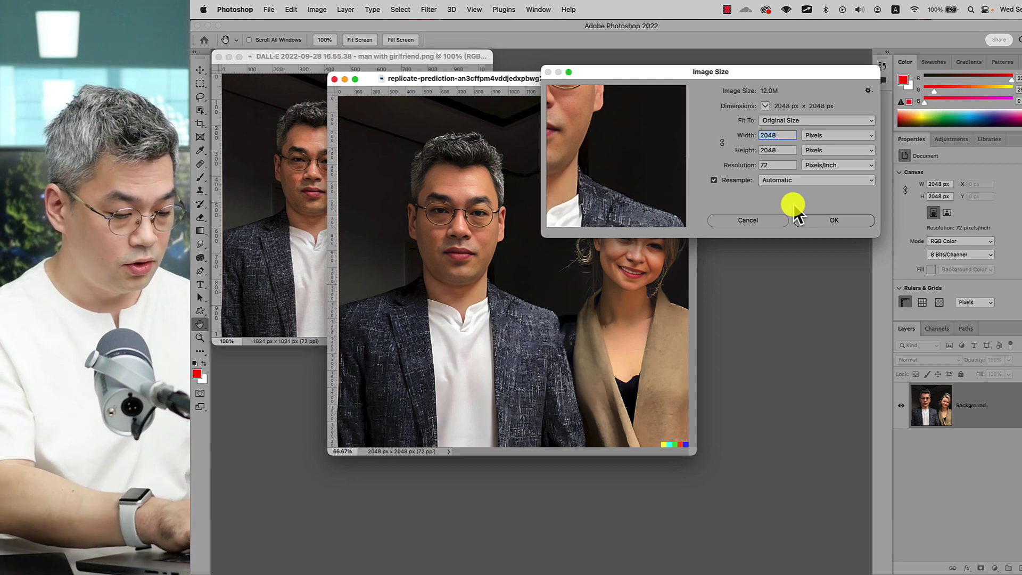
type("640")
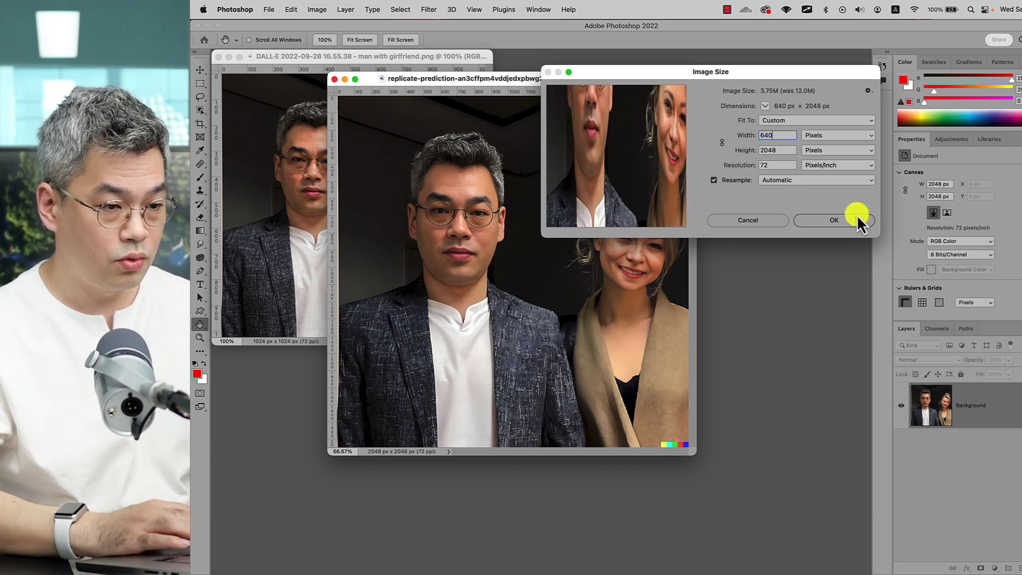
left_click(722, 142)
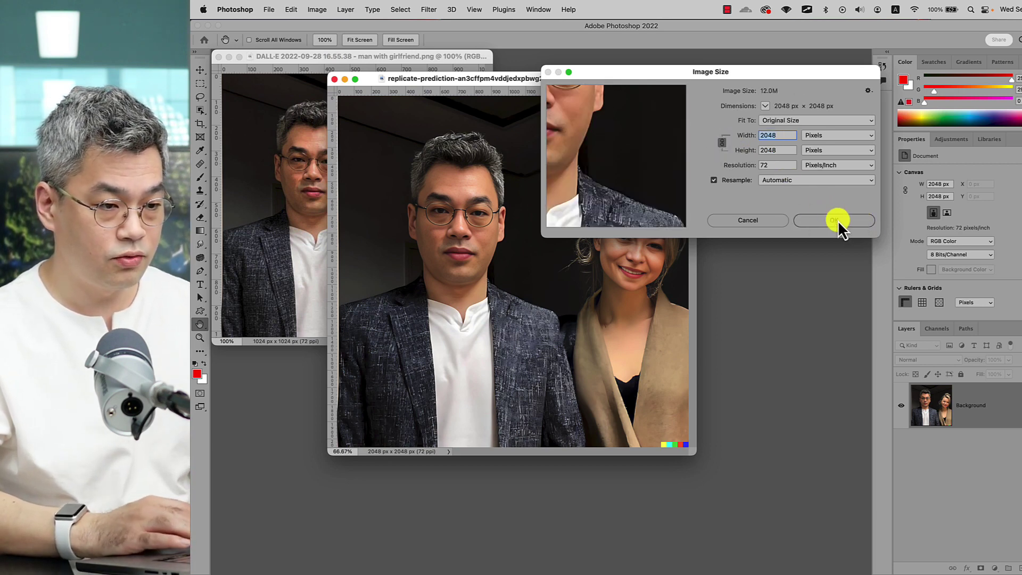
type("640")
left_click(771, 154)
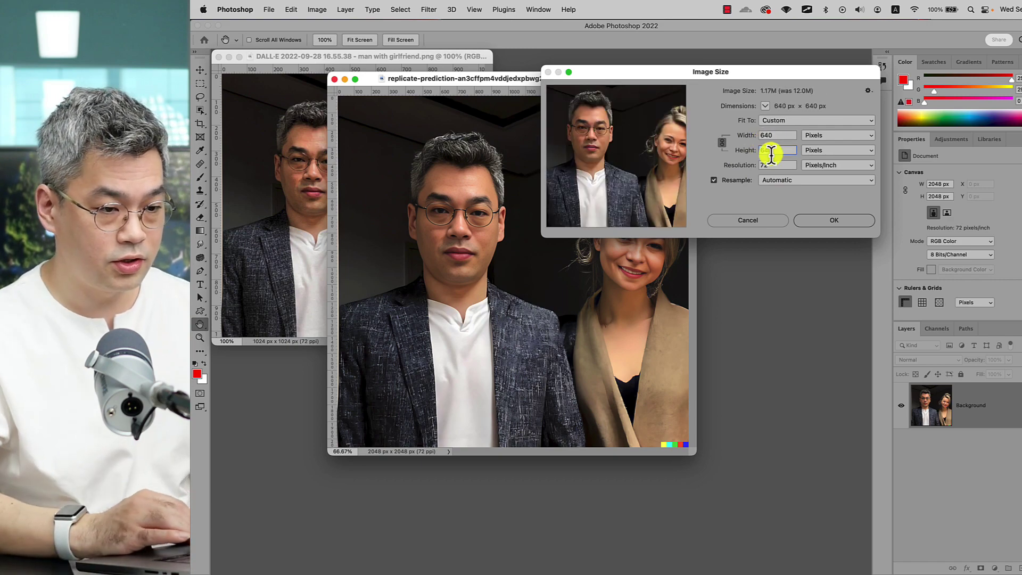
left_click(832, 223)
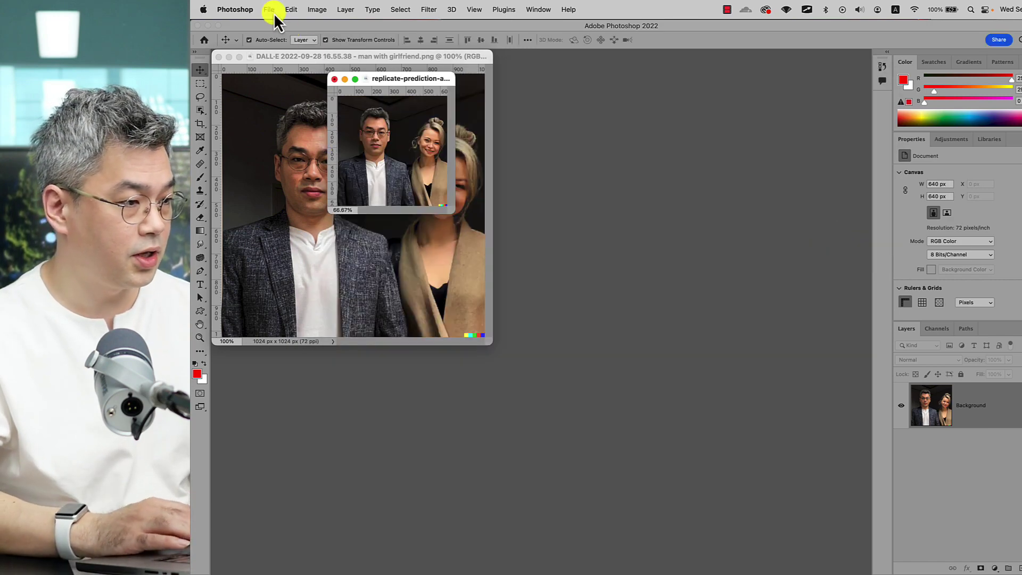
Step: Save the resized couple image as low.png in PNG format in the Downloads folder
left_click(274, 13)
left_click(289, 126)
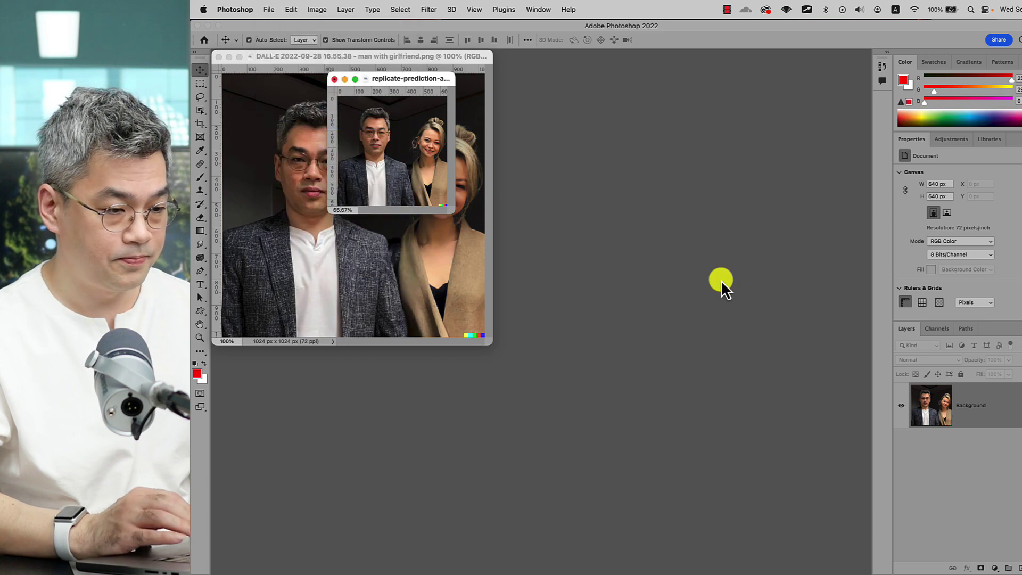
type("low")
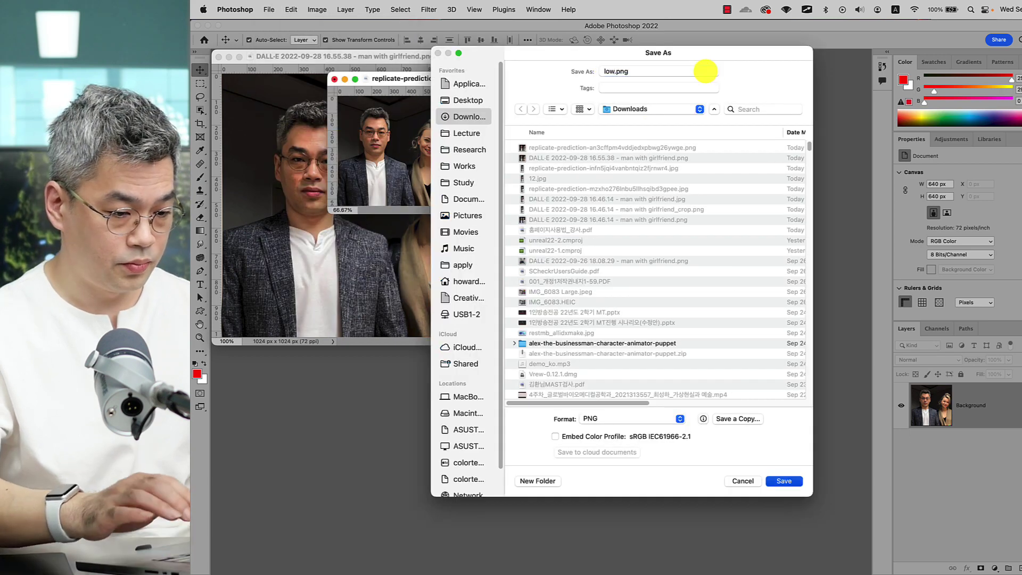
key("Return")
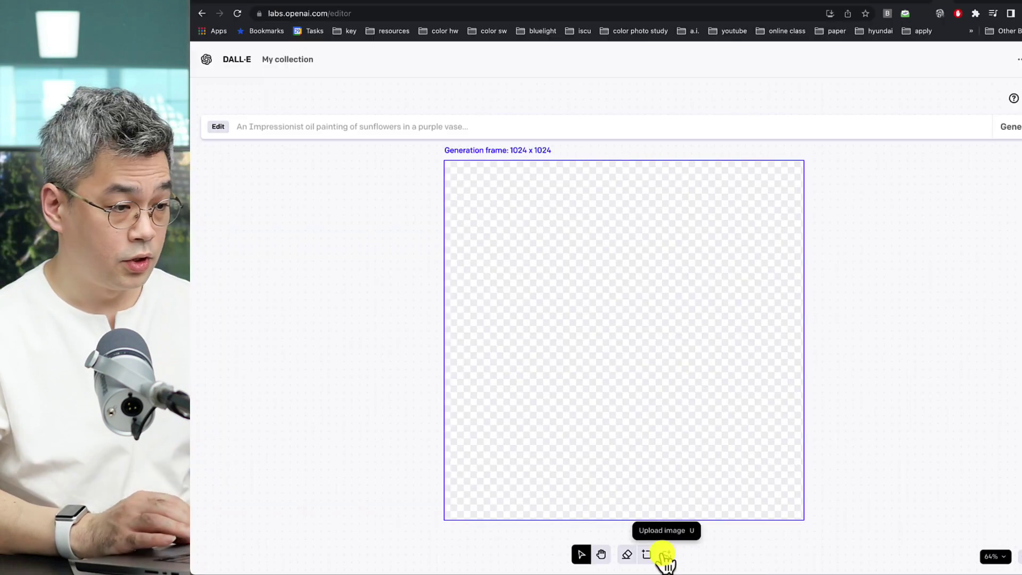
Step: Switch to the DALL·E editor, place low.png on the canvas and shift the generation frame to leave empty space all around the picture
left_click(668, 554)
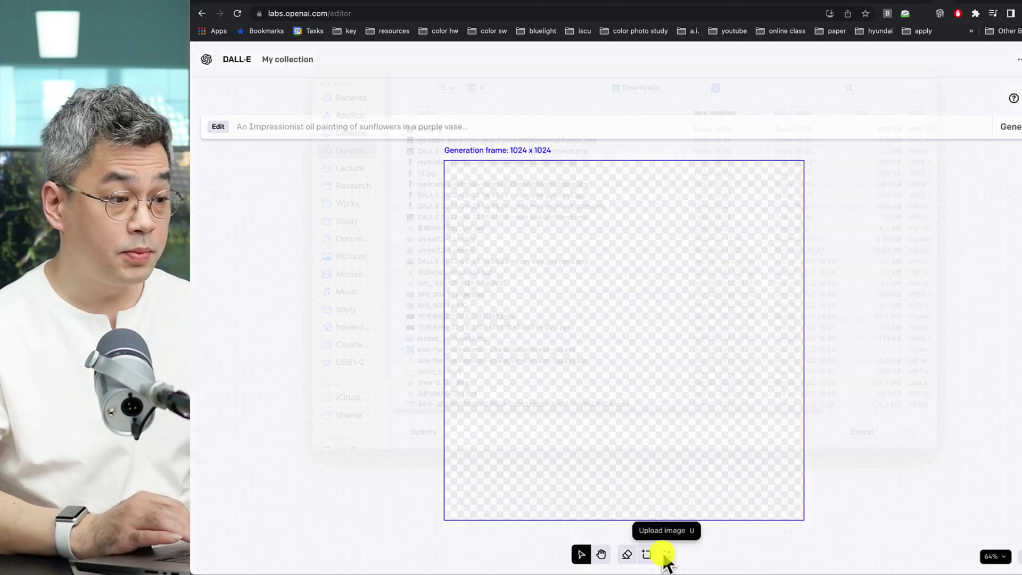
left_click(682, 145)
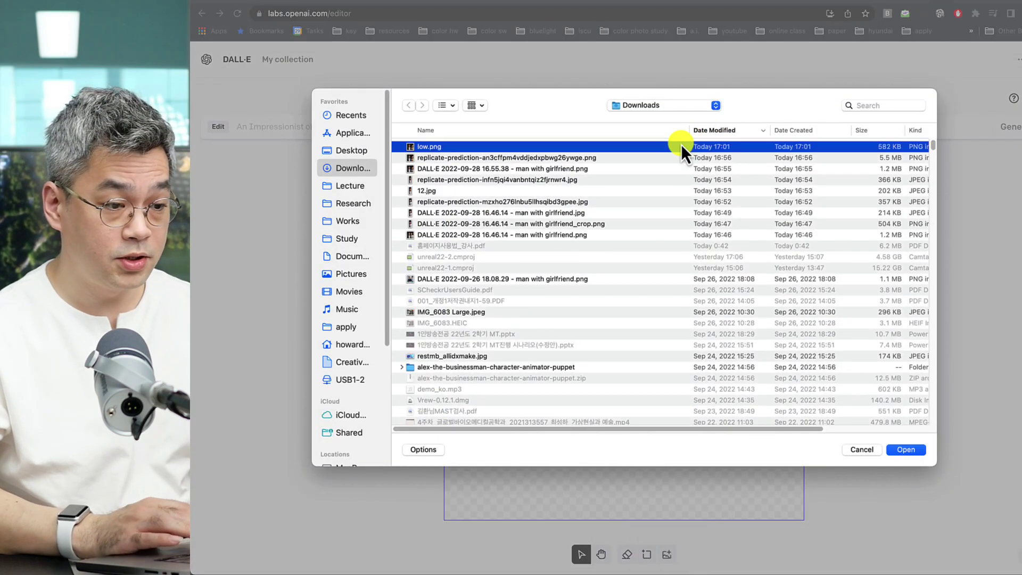
left_click(904, 450)
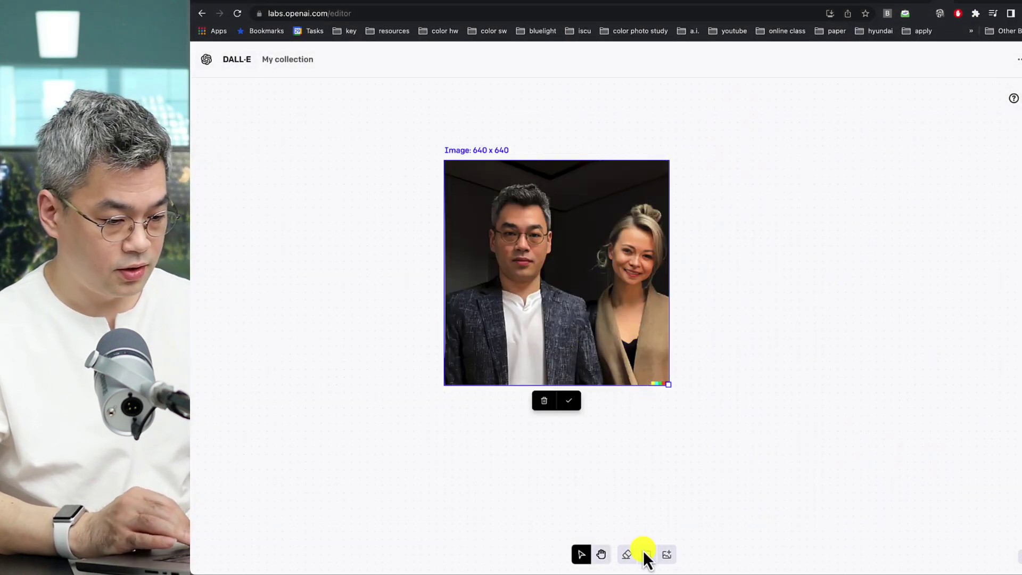
left_click(569, 400)
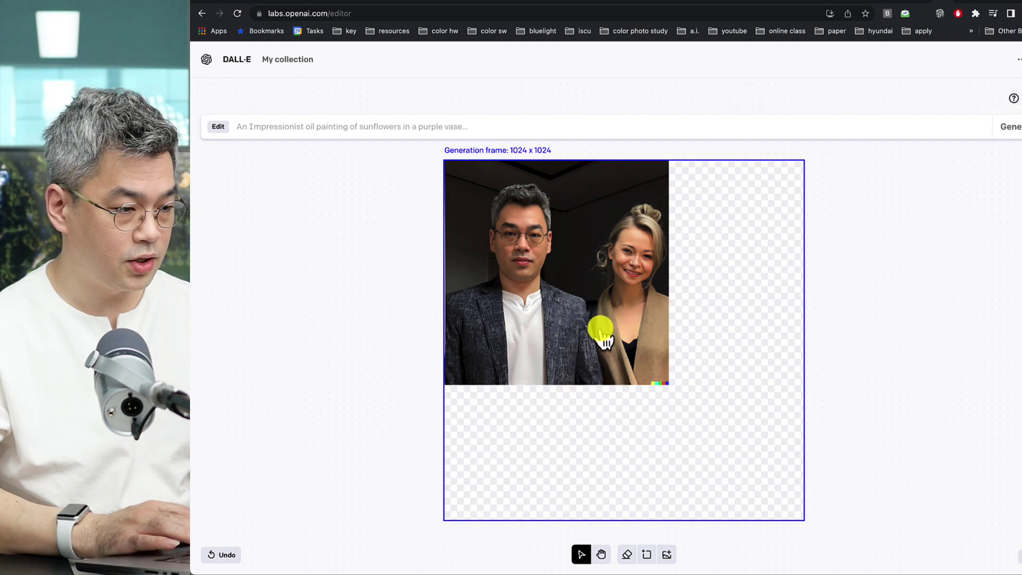
left_click_drag(776, 361, 711, 318)
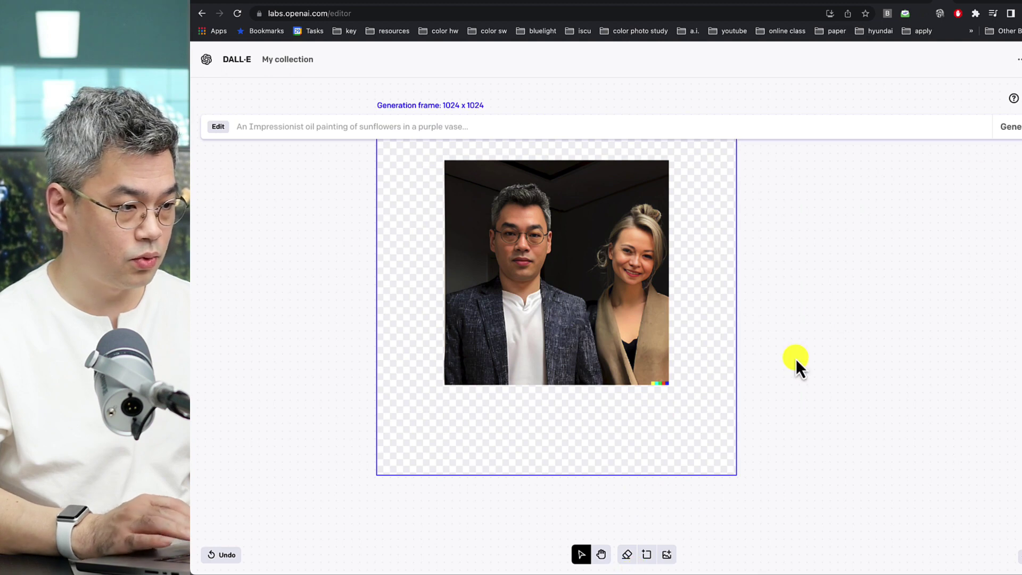
Step: Generate the surroundings of the couple with the prompt "two people at the office"
left_click(647, 554)
left_click(530, 297)
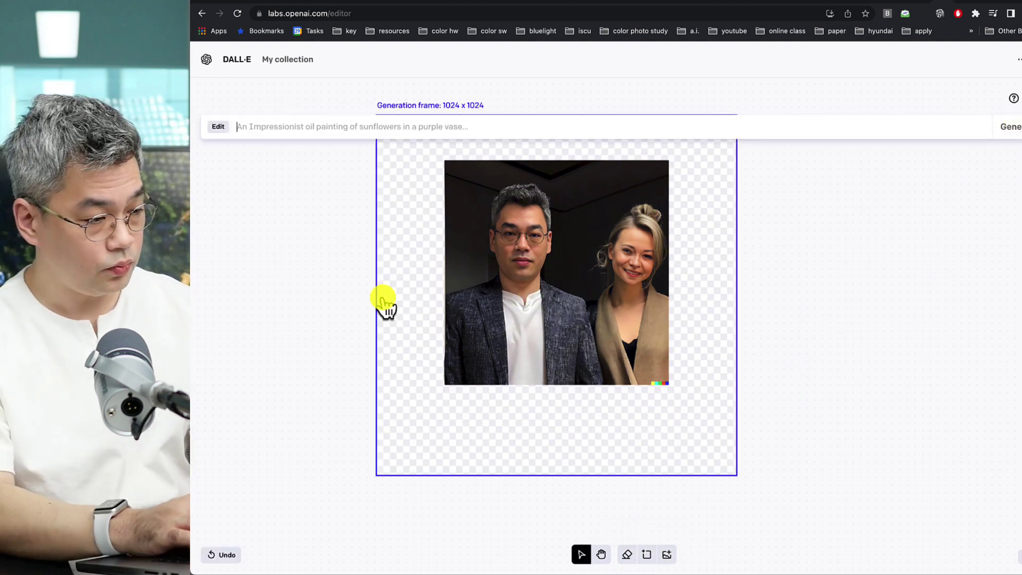
type("two ")
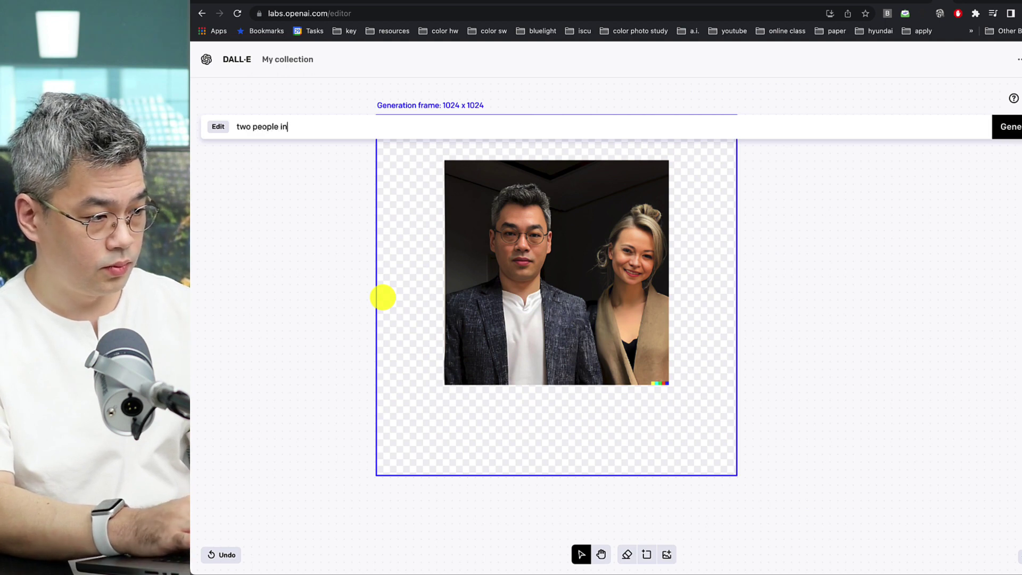
type("people in")
key("BackSpace")
key("BackSpace")
type("at th")
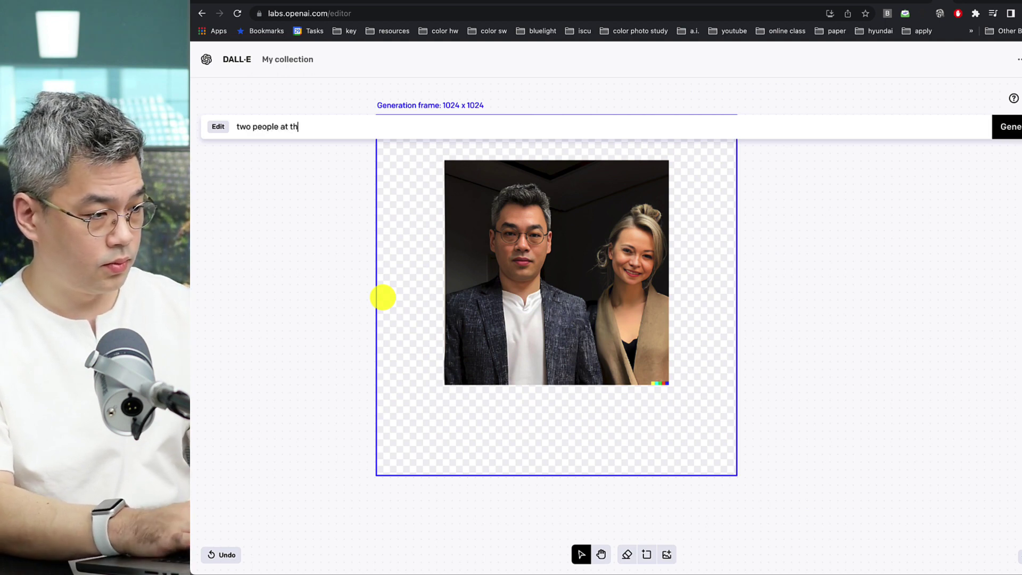
type("e office")
key("Return")
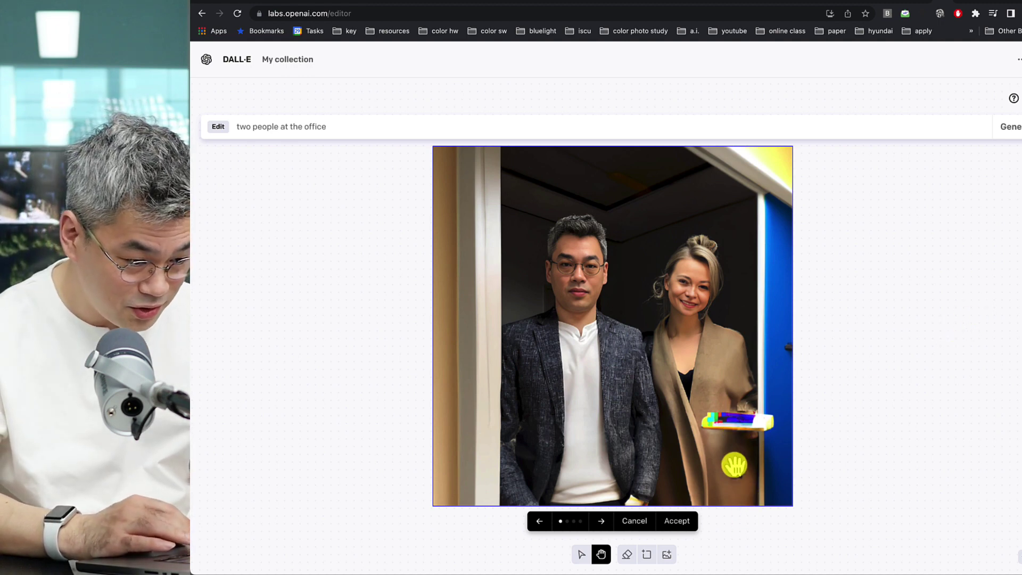
Step: Compare the generated office variations and accept the first one, with the blue door beside the woman
left_click(603, 520)
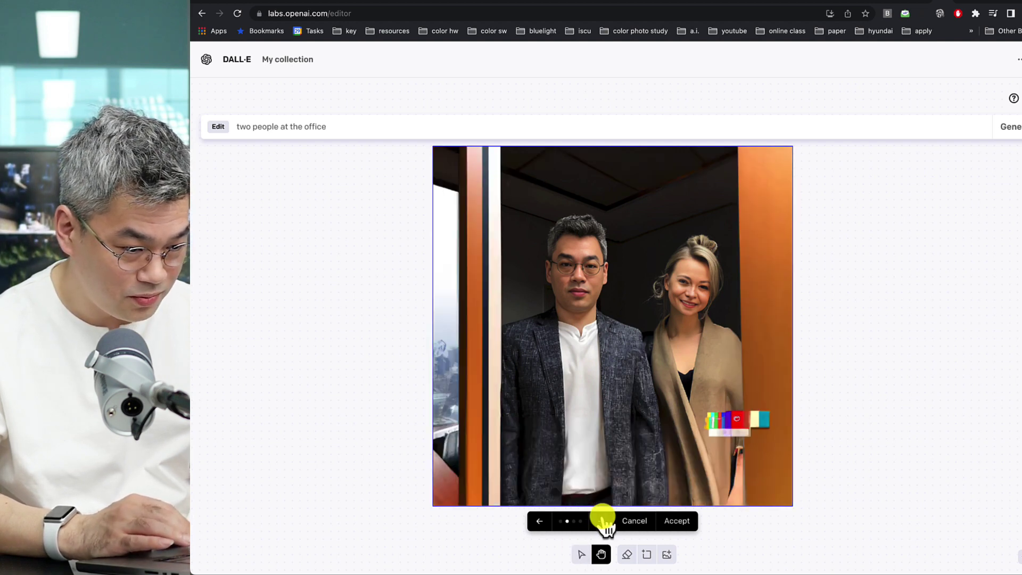
left_click(603, 520)
left_click(603, 520)
left_click(603, 520)
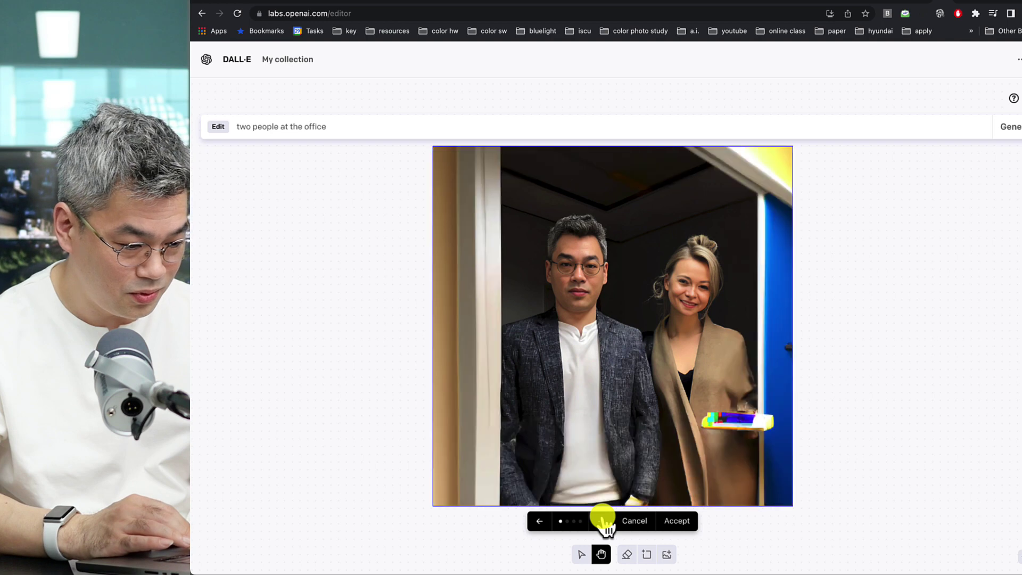
left_click(603, 520)
left_click(603, 520)
left_click(603, 520)
left_click(603, 520)
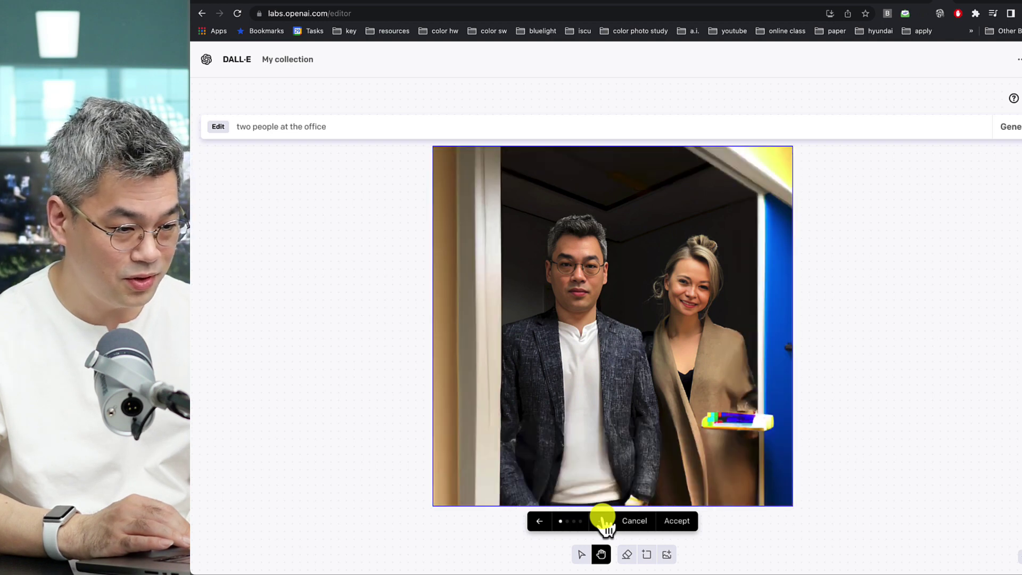
left_click(603, 520)
left_click(603, 520)
left_click(603, 520)
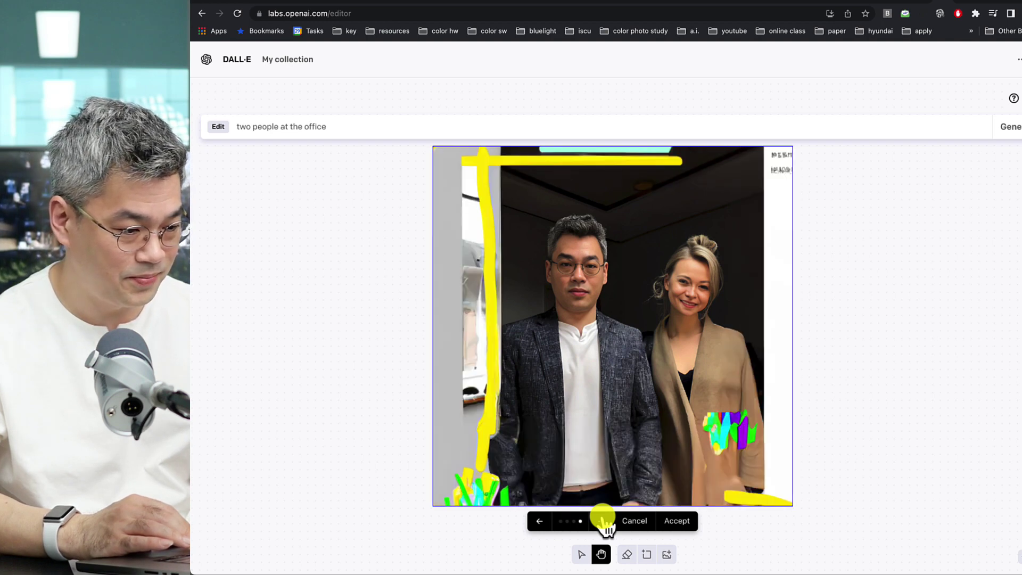
left_click(603, 520)
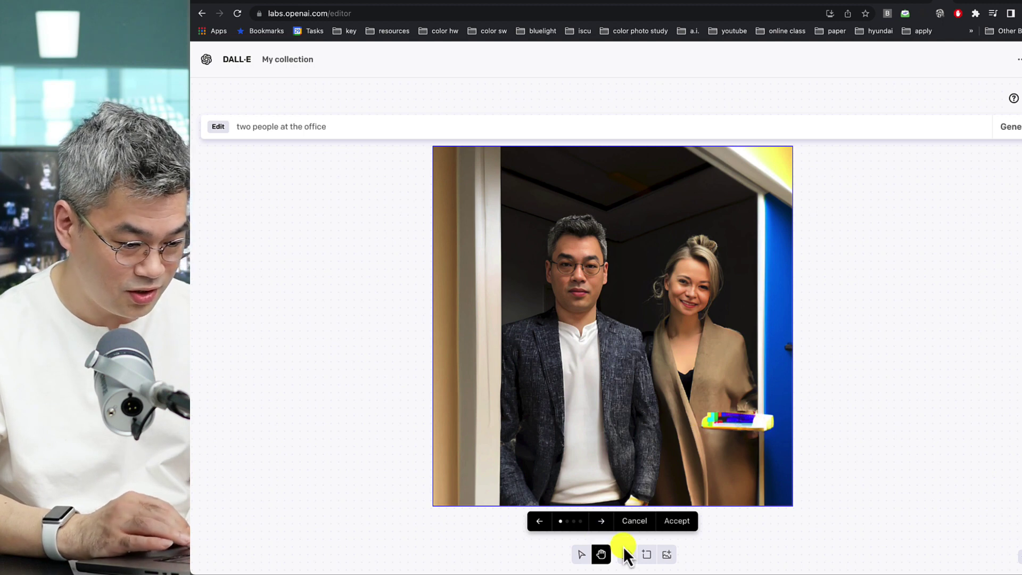
left_click(676, 520)
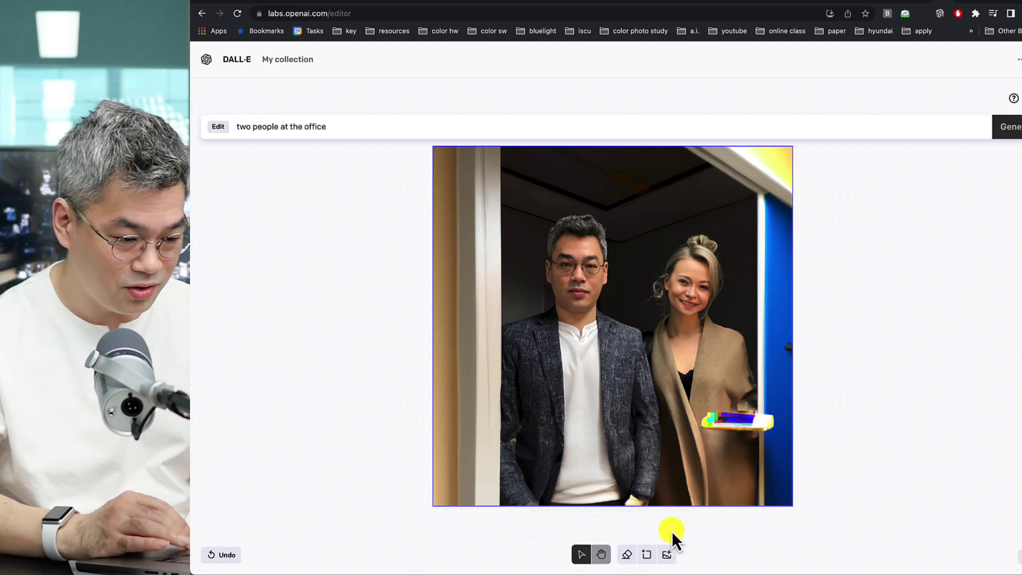
Step: Erase the colourful watermark patch over the woman's forearm and regenerate that area with the same prompt
left_click(627, 555)
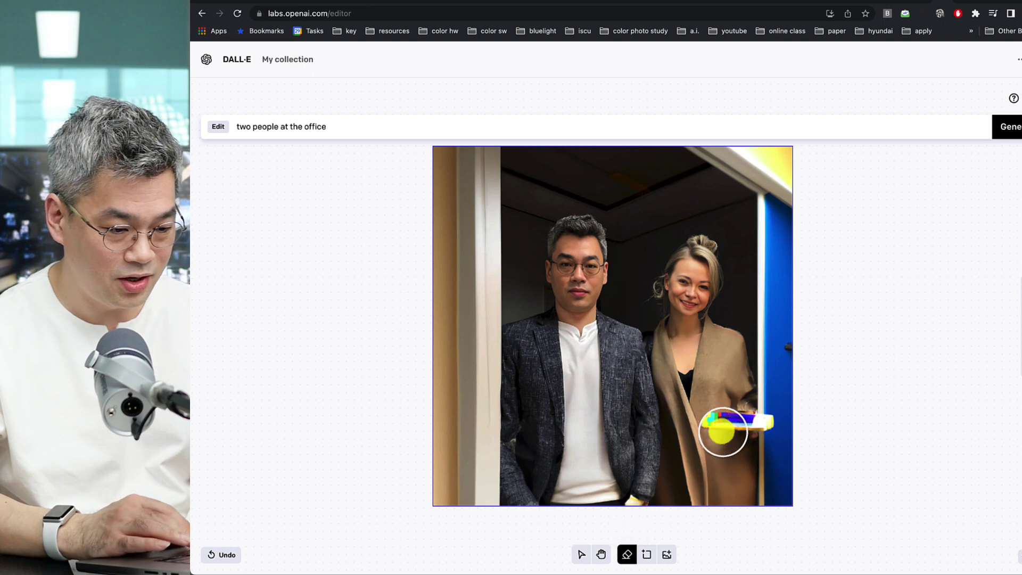
mouse_move(721, 427)
left_mouse_down()
mouse_move(757, 424)
mouse_move(748, 410)
mouse_move(741, 422)
mouse_move(757, 410)
mouse_move(748, 429)
left_mouse_up()
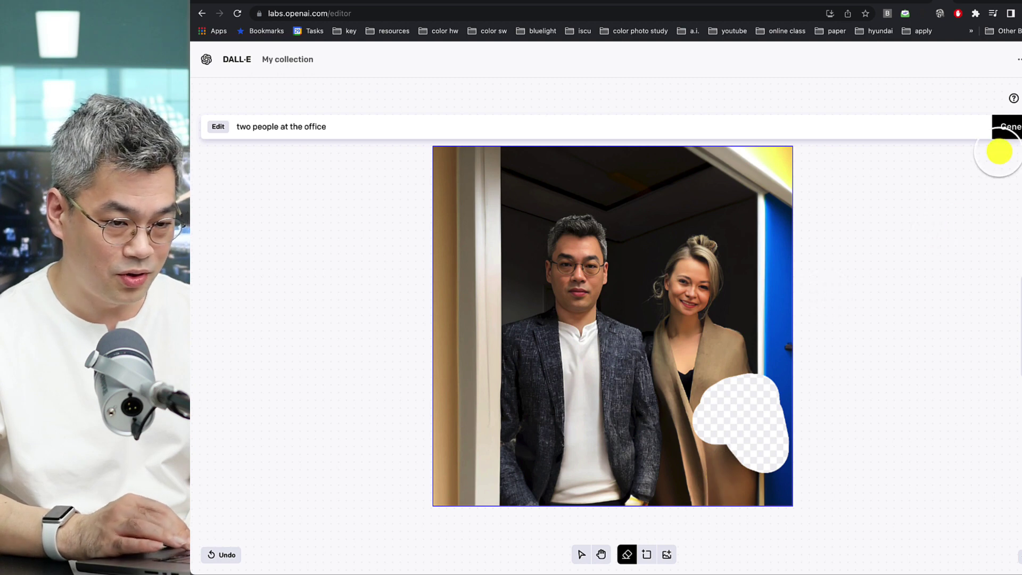
left_click(1010, 130)
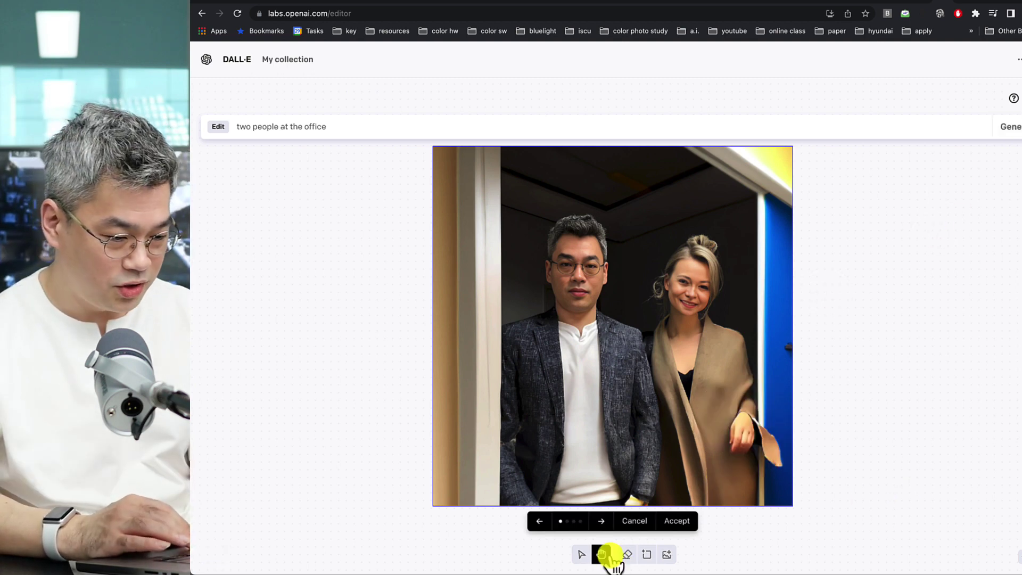
Step: Compare the regenerated variations of the woman's forearm and accept the first one, with the hand below the coat sleeve
left_click(600, 520)
left_click(601, 520)
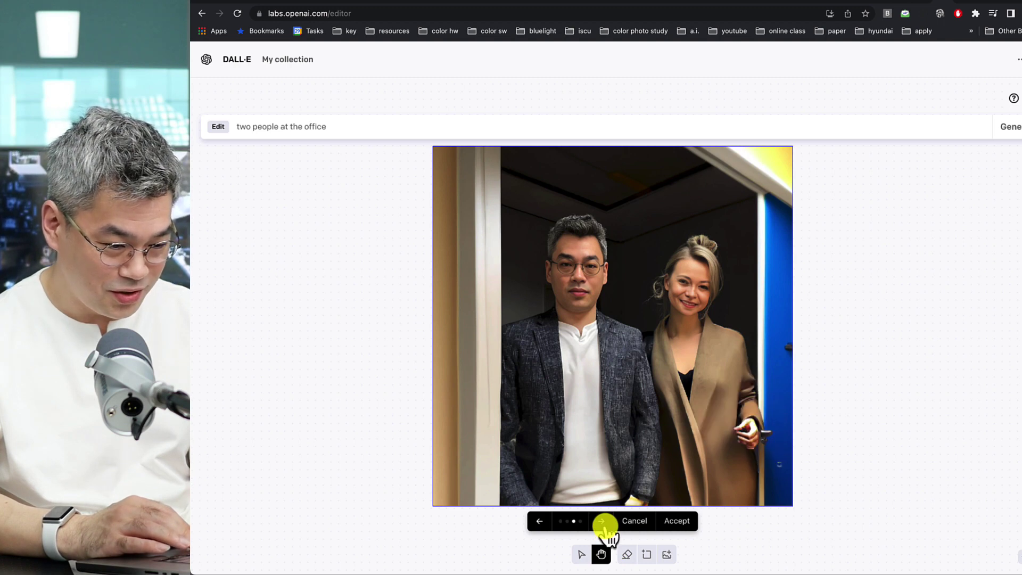
left_click(602, 522)
left_click(602, 522)
left_click(602, 521)
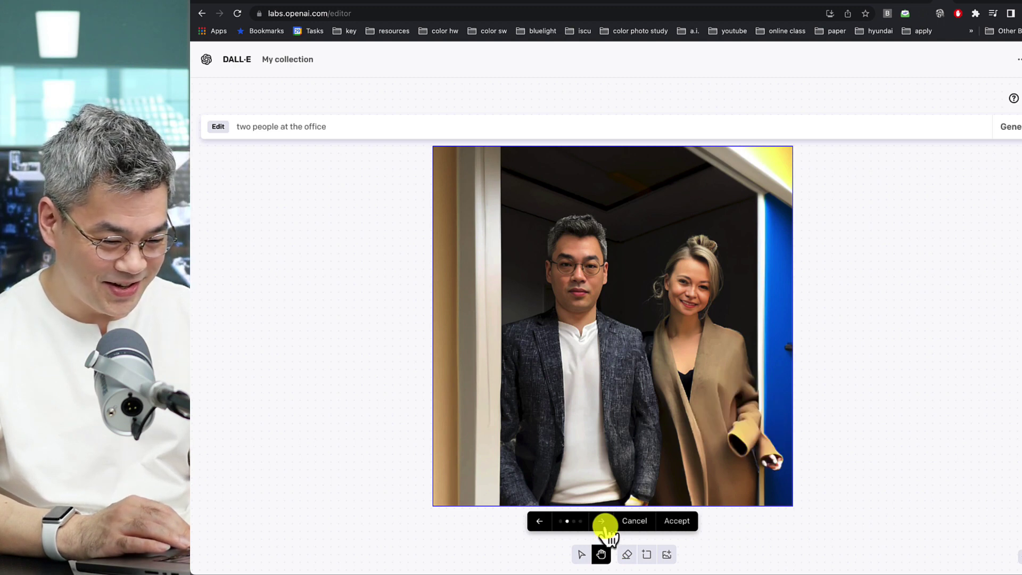
left_click(602, 521)
left_click(601, 522)
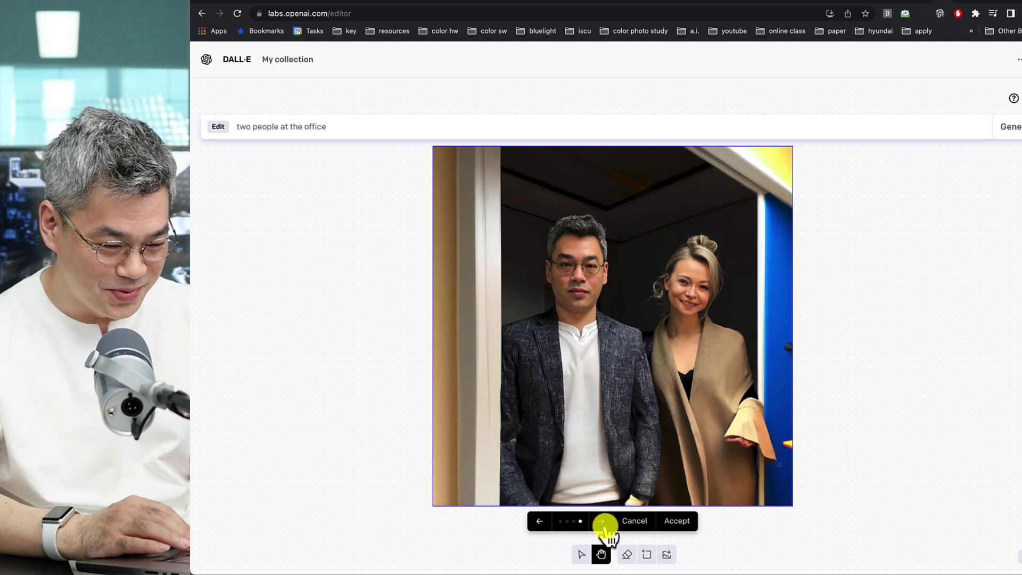
left_click(602, 521)
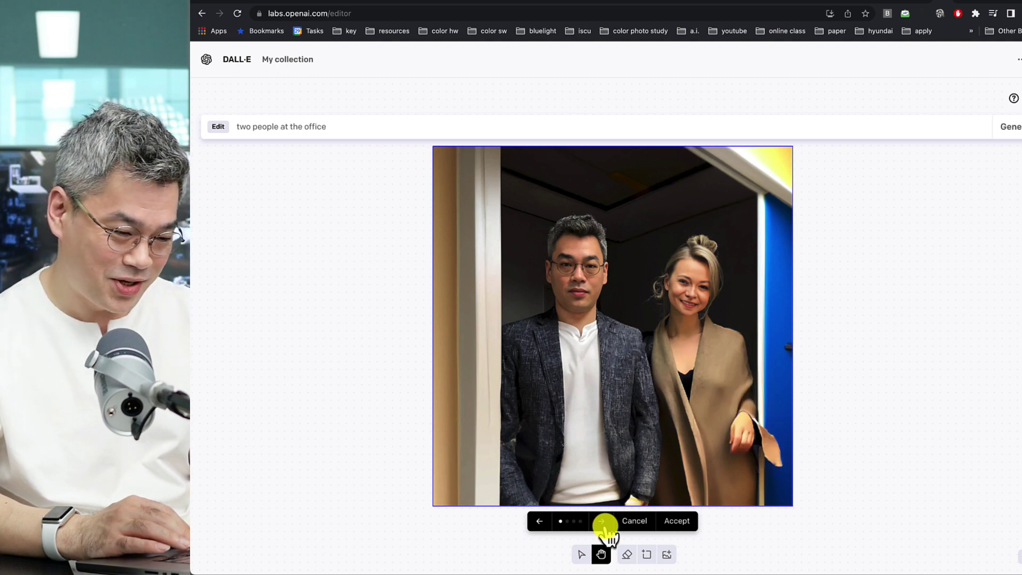
left_click(602, 521)
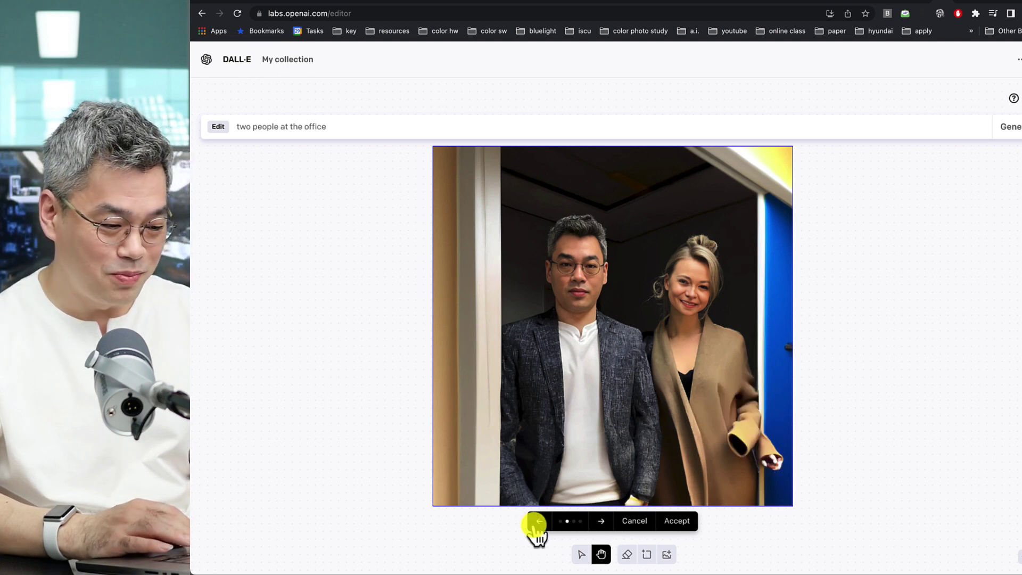
left_click(537, 523)
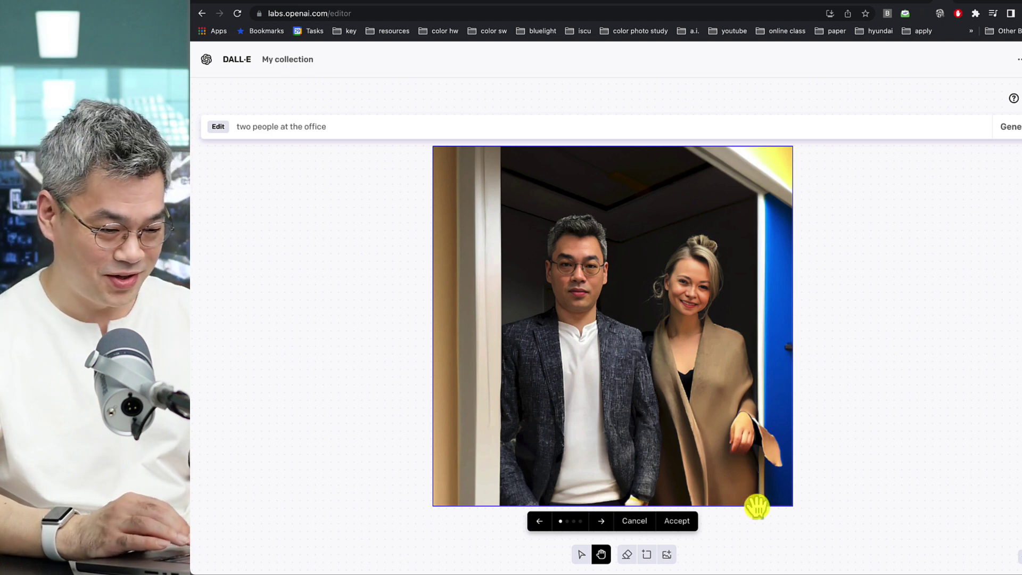
left_click(684, 524)
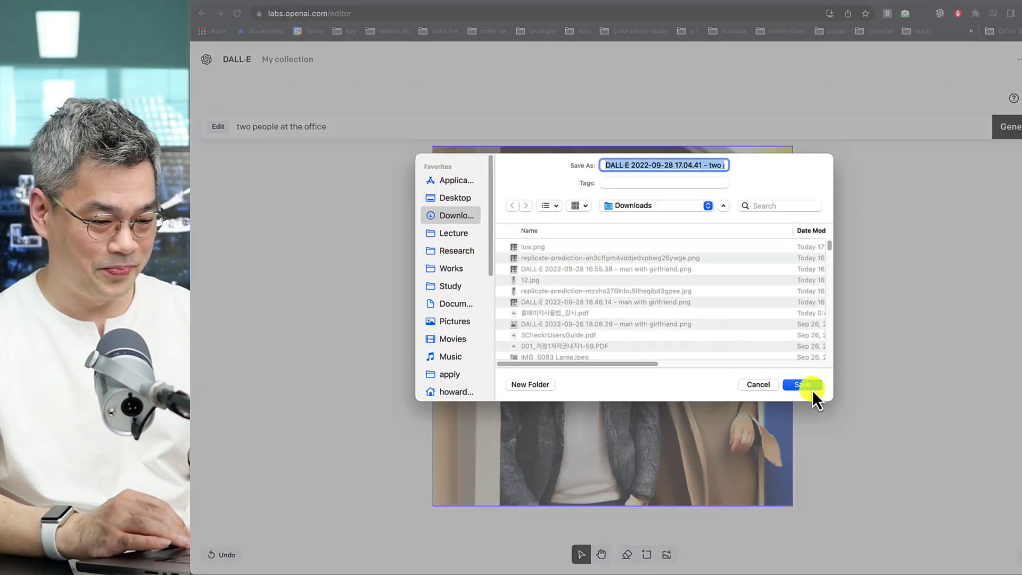
Step: Save the finished office picture to the Downloads folder and open the PNG in Photoshop
left_click(811, 389)
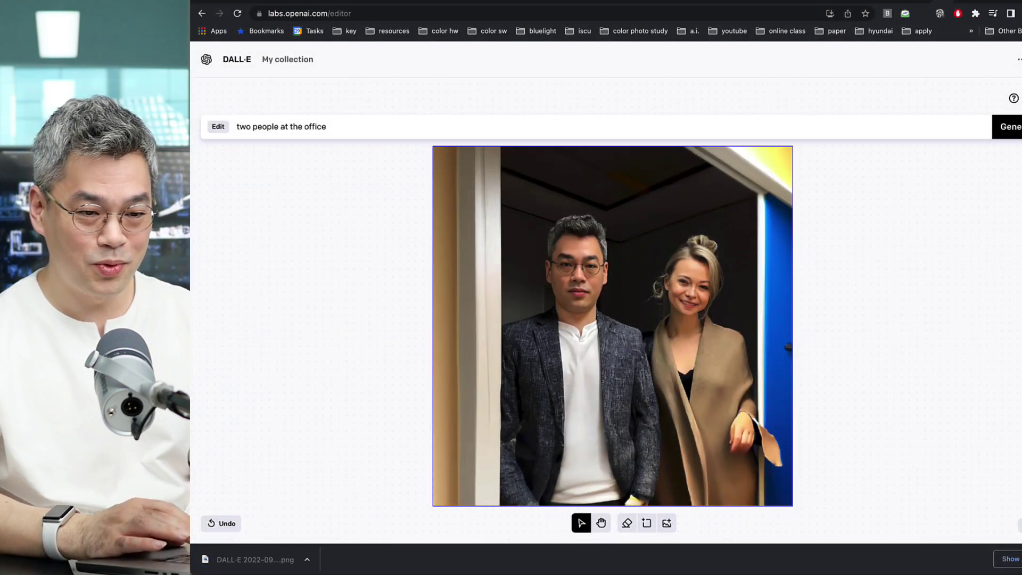
key("super+Tab")
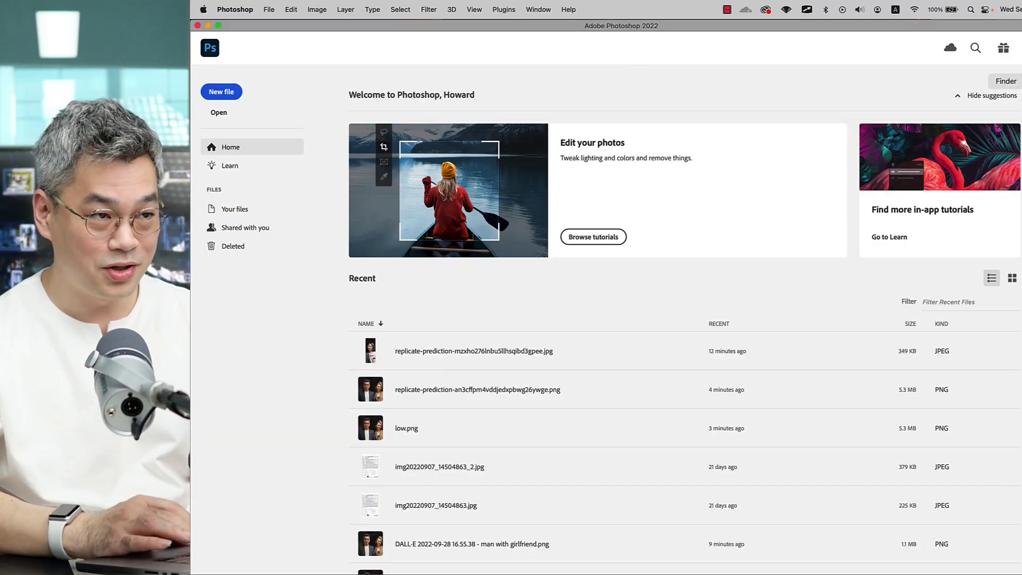
left_click(1019, 81)
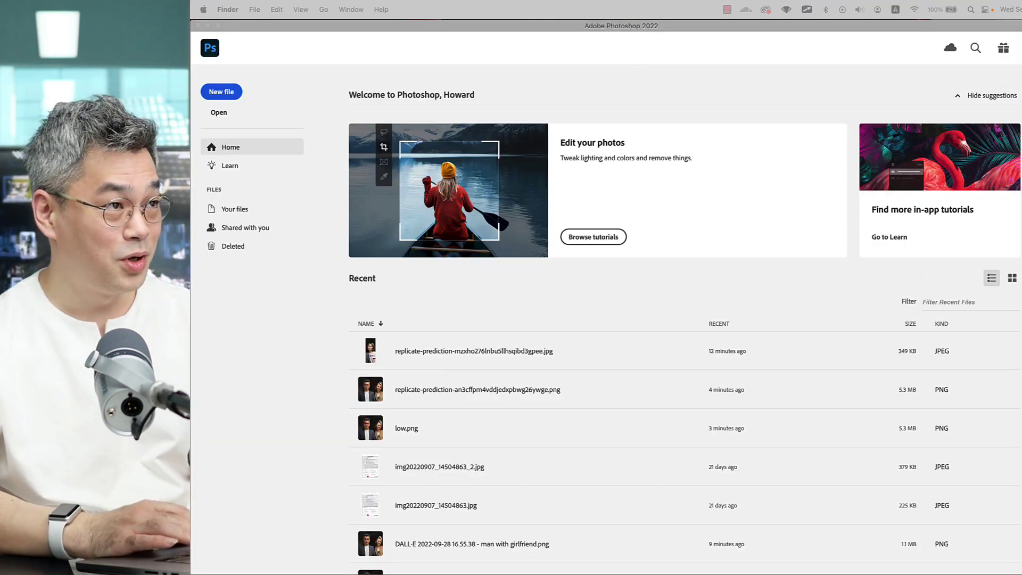
left_click_drag(1019, 81, 467, 297)
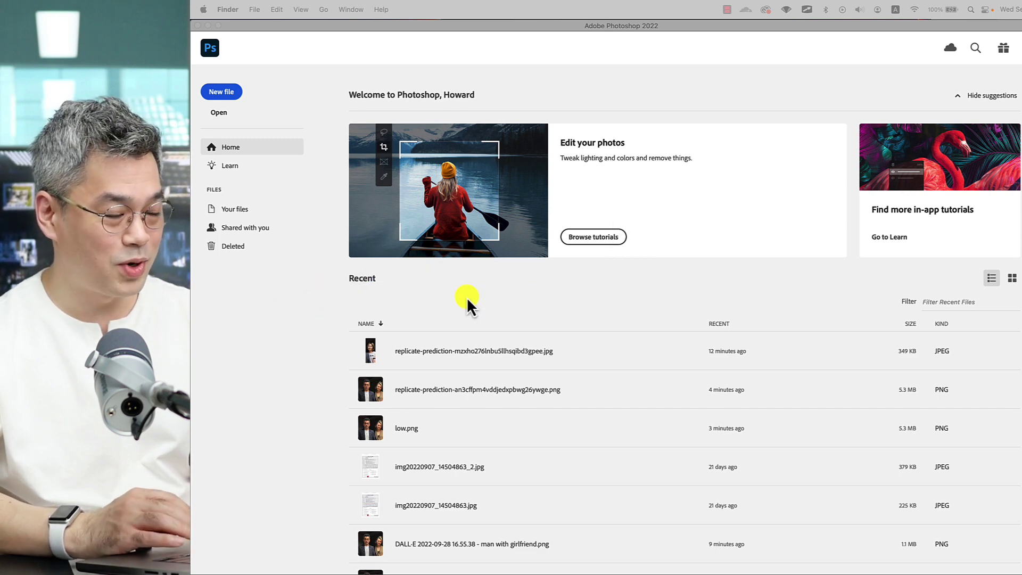
key("super+plus")
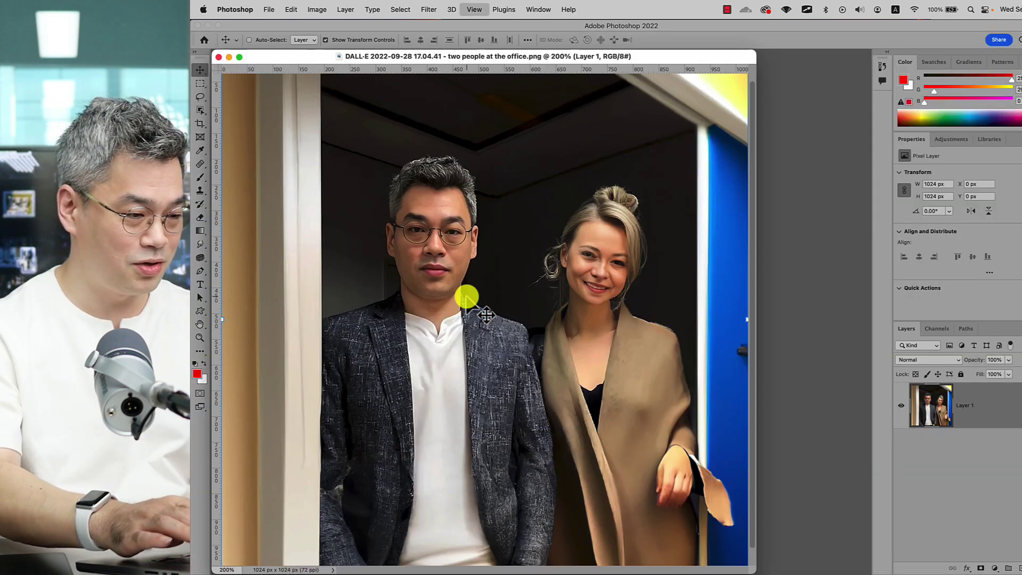
key("super")
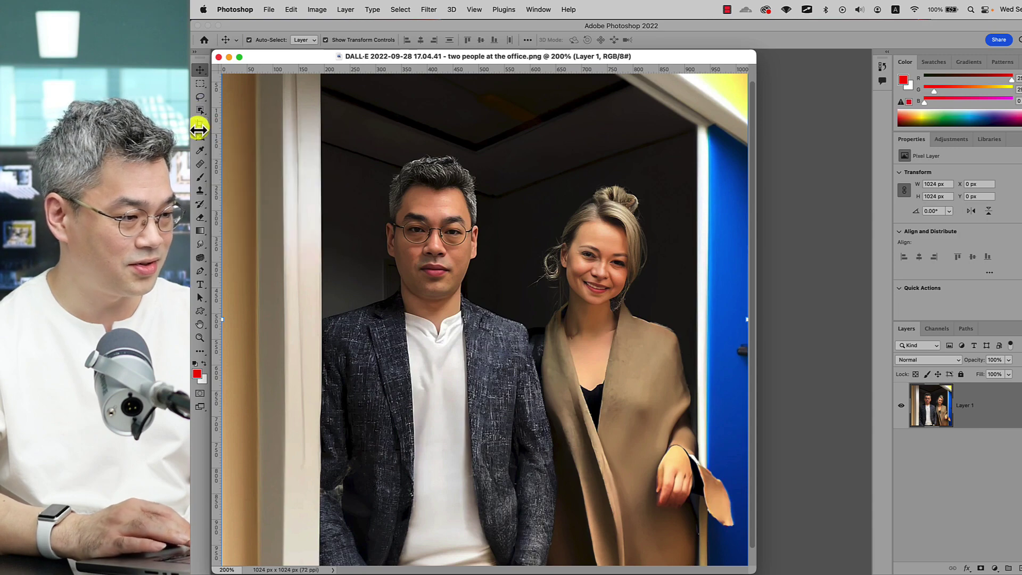
Step: Lasso the stray piece of fabric beside the woman's hand with a selection about 120 by 188 px
key("super+minus")
left_click(201, 96)
left_click(200, 96)
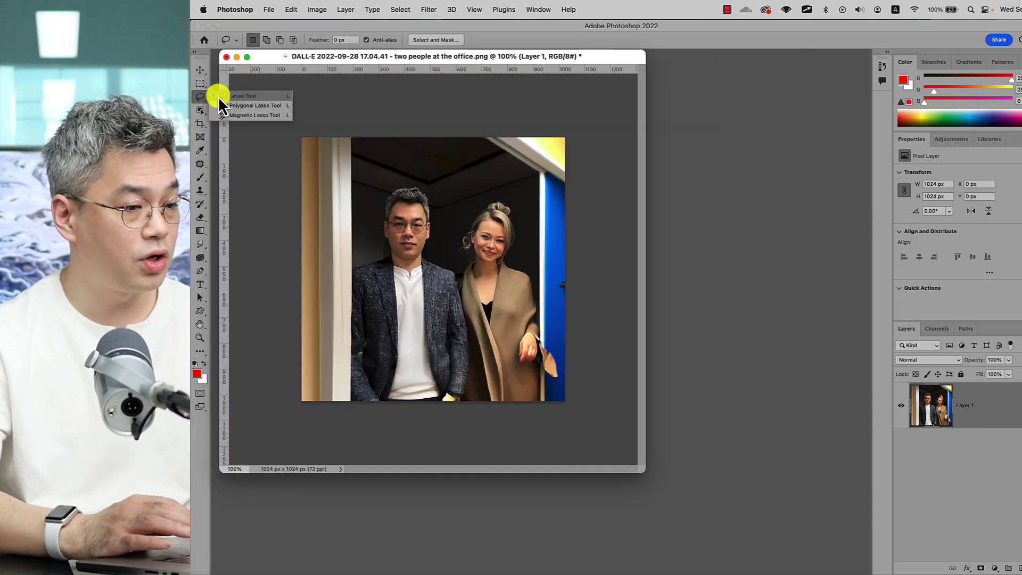
left_click(219, 97)
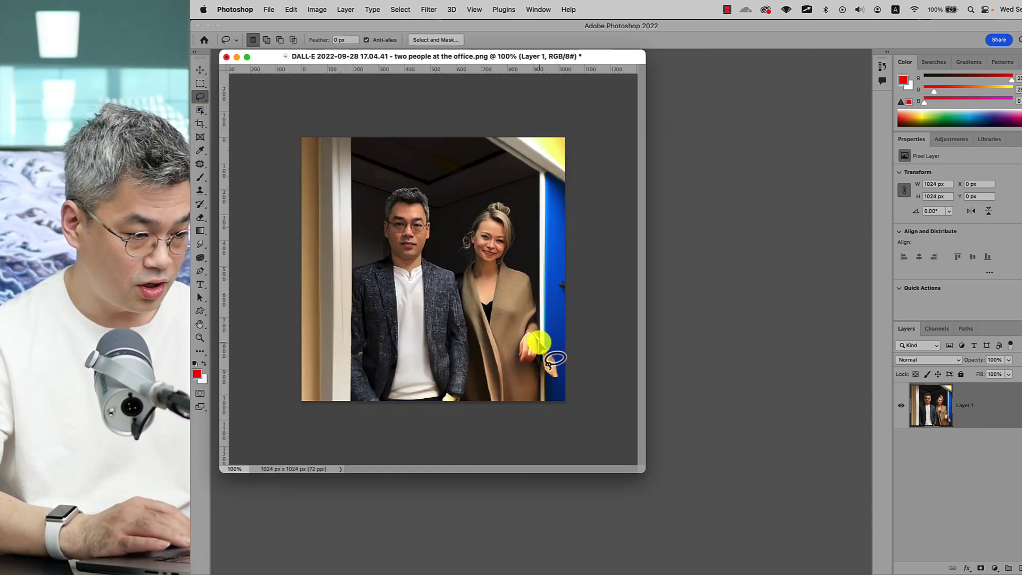
mouse_move(539, 342)
left_mouse_down()
mouse_move(535, 371)
mouse_move(548, 385)
mouse_move(564, 367)
mouse_move(539, 343)
left_mouse_up()
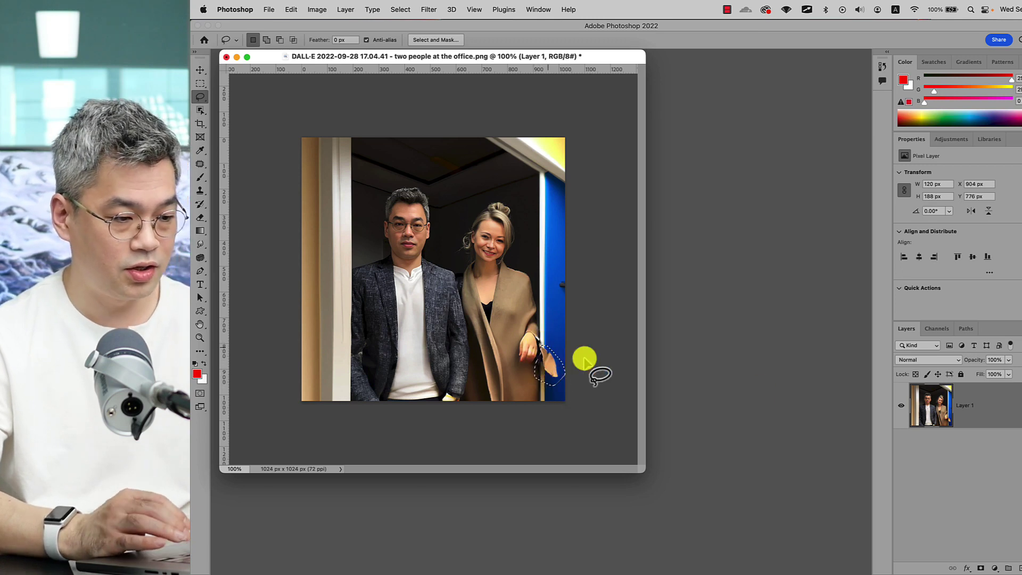
Step: Open Content-Aware Fill for the selection and paint the sampling area over the door frame, blue door and coat edge around it
left_click(291, 9)
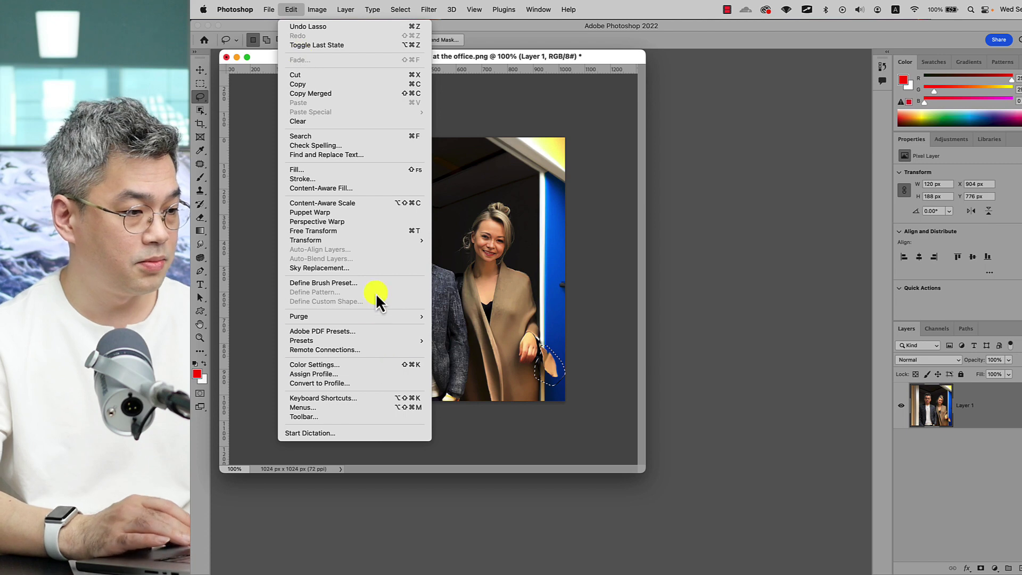
left_click(399, 190)
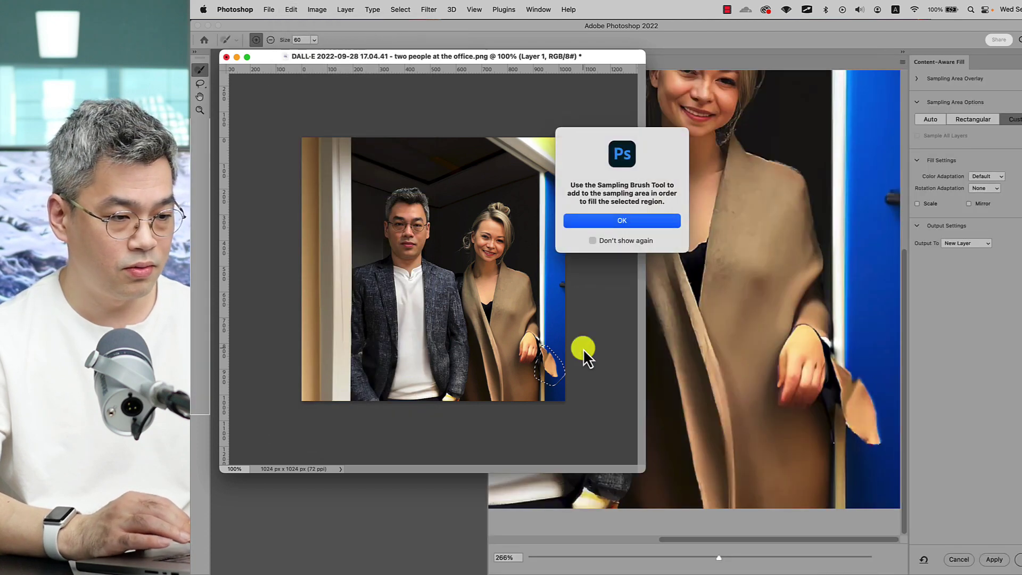
left_click(600, 219)
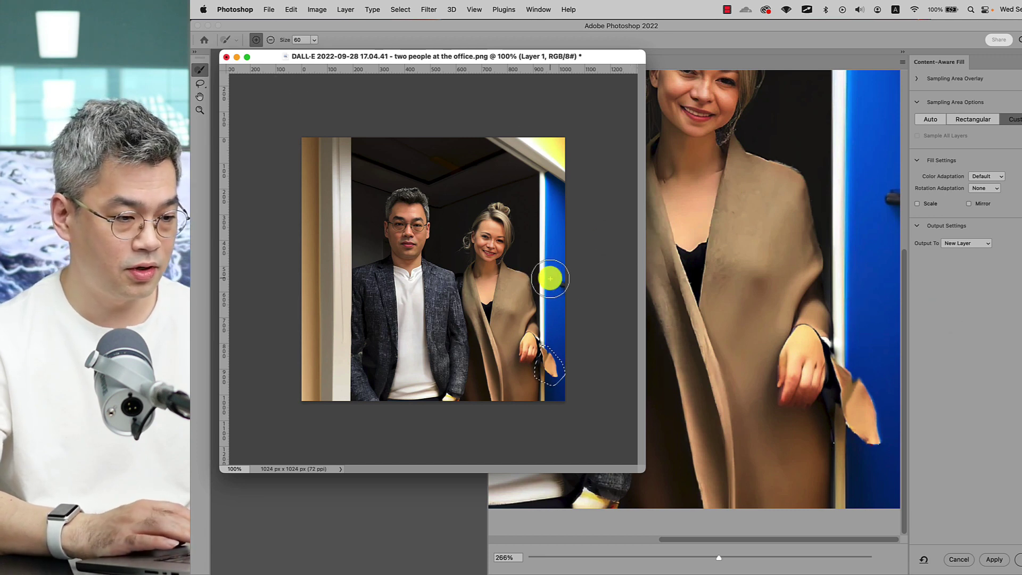
left_click_drag(557, 301, 548, 338)
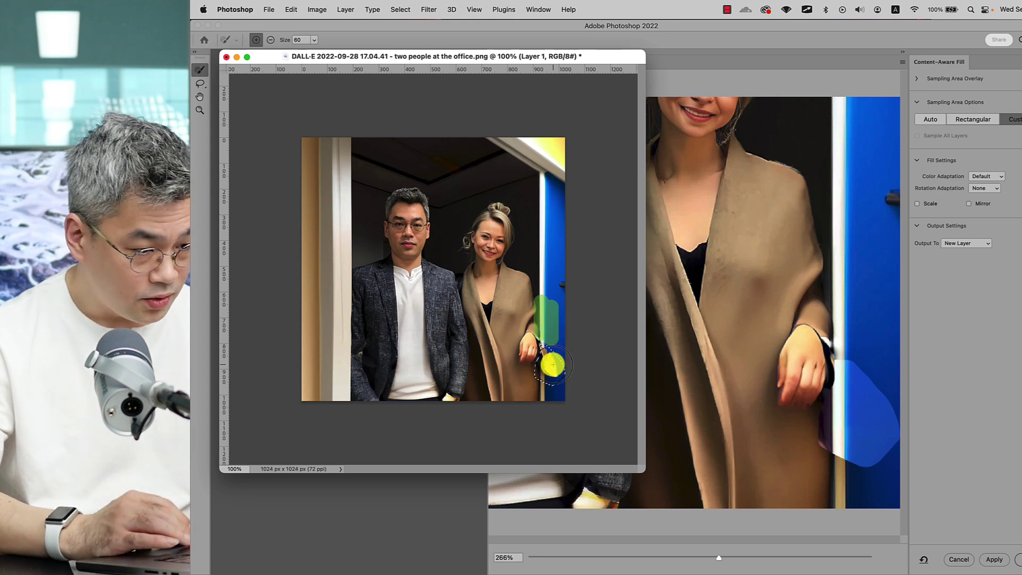
mouse_move(543, 383)
left_mouse_down()
mouse_move(537, 404)
mouse_move(547, 390)
mouse_move(534, 308)
mouse_move(538, 348)
left_mouse_up()
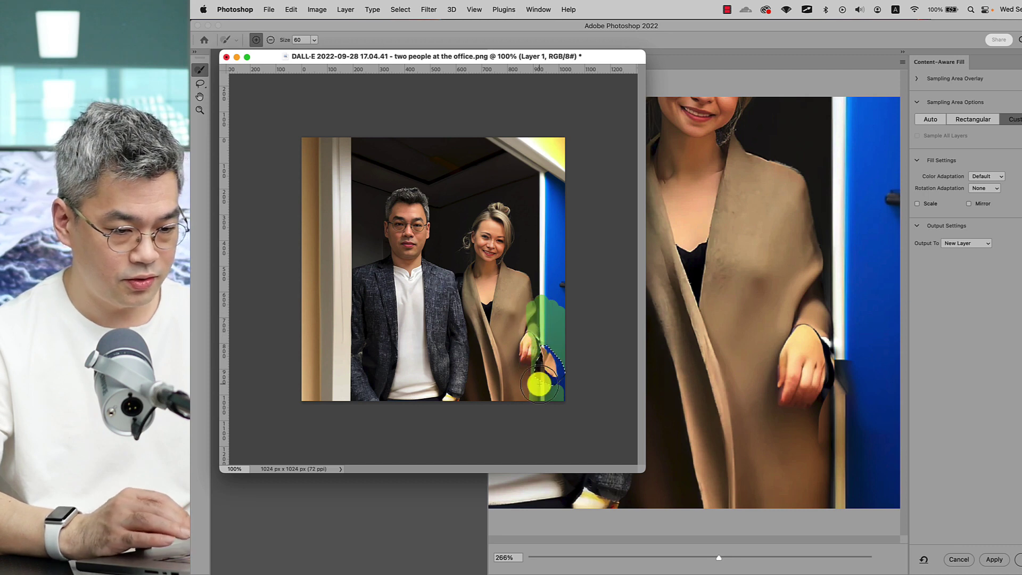
mouse_move(539, 383)
left_mouse_down()
mouse_move(564, 392)
mouse_move(563, 358)
left_mouse_up()
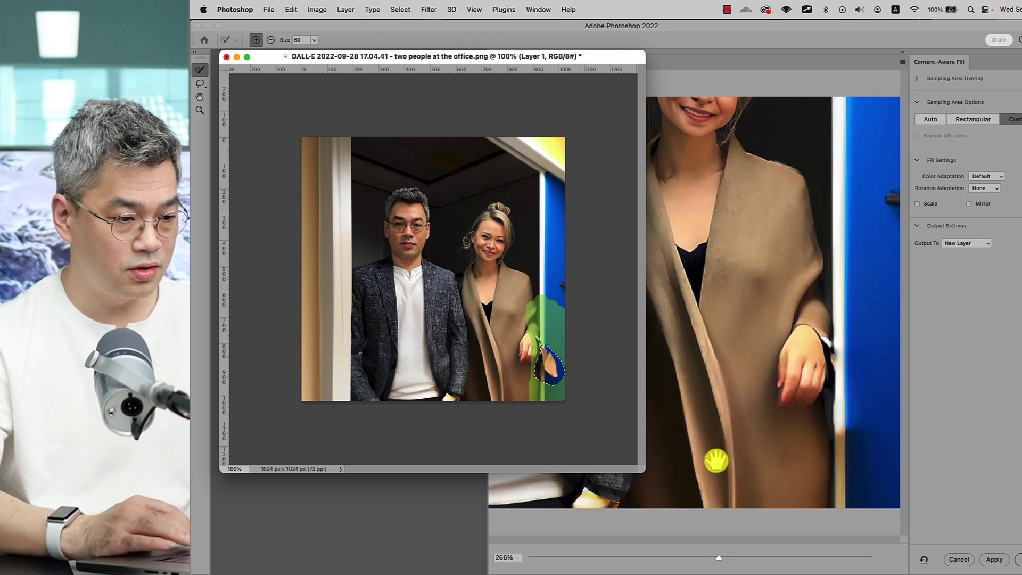
Step: Commit the content-aware fill to a new layer and clear the selection
left_click(1018, 559)
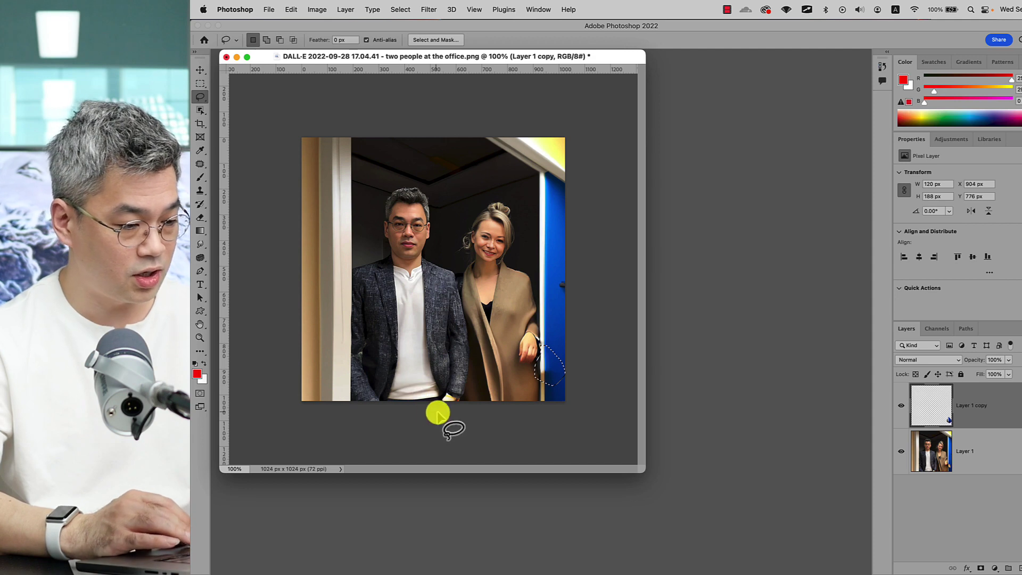
key("super+d")
key("super+0")
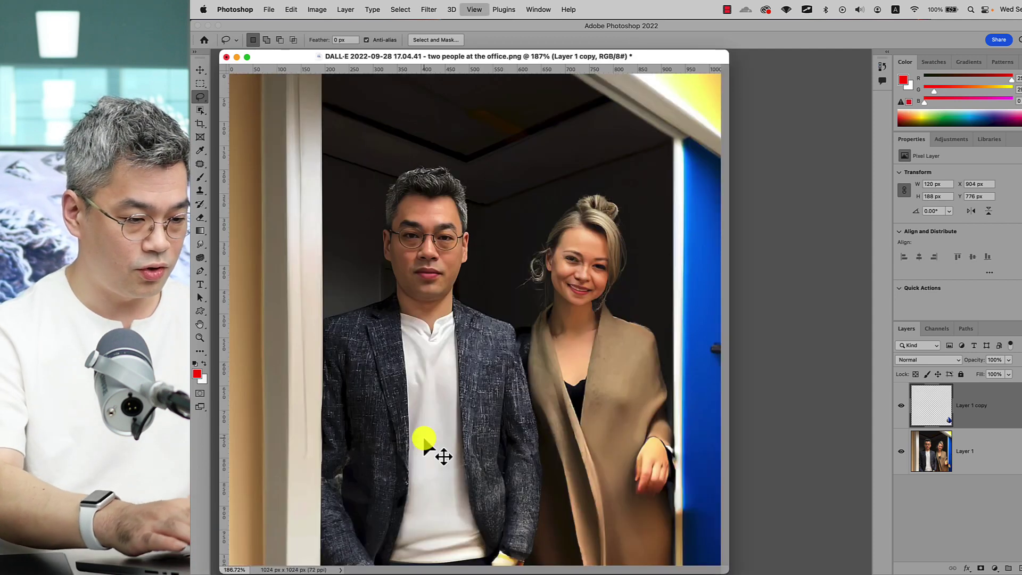
key("super+1")
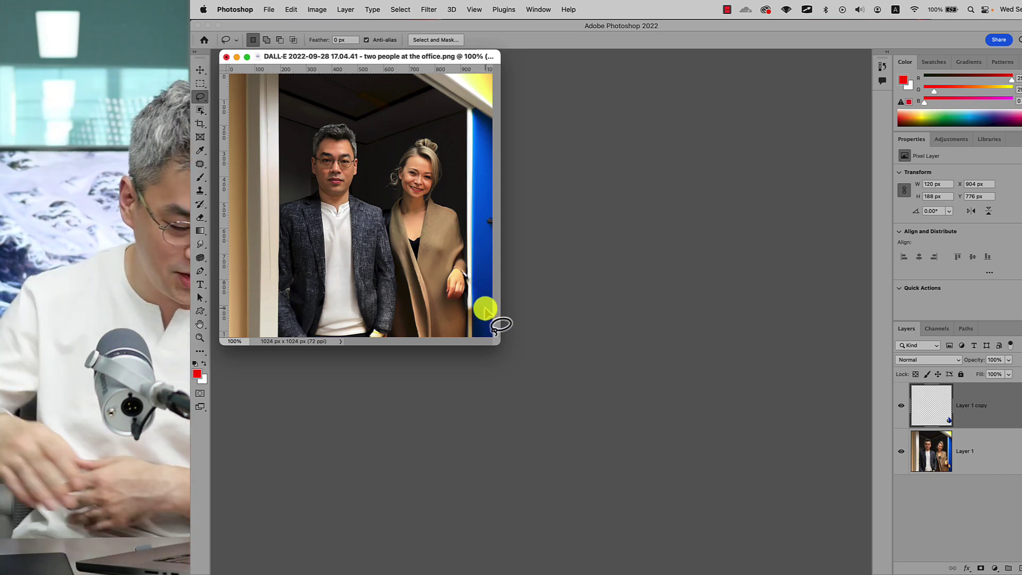
key("super+equal")
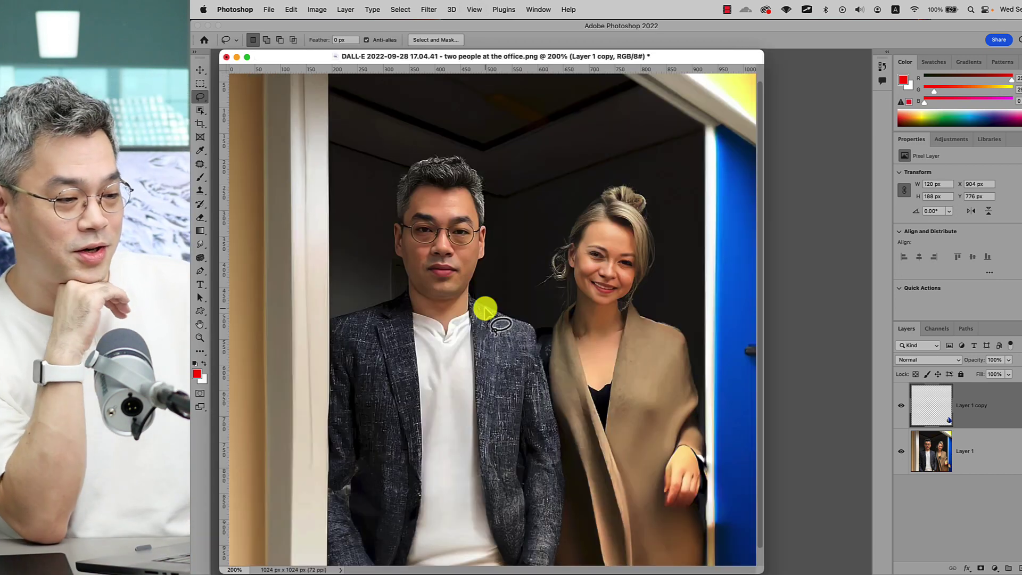